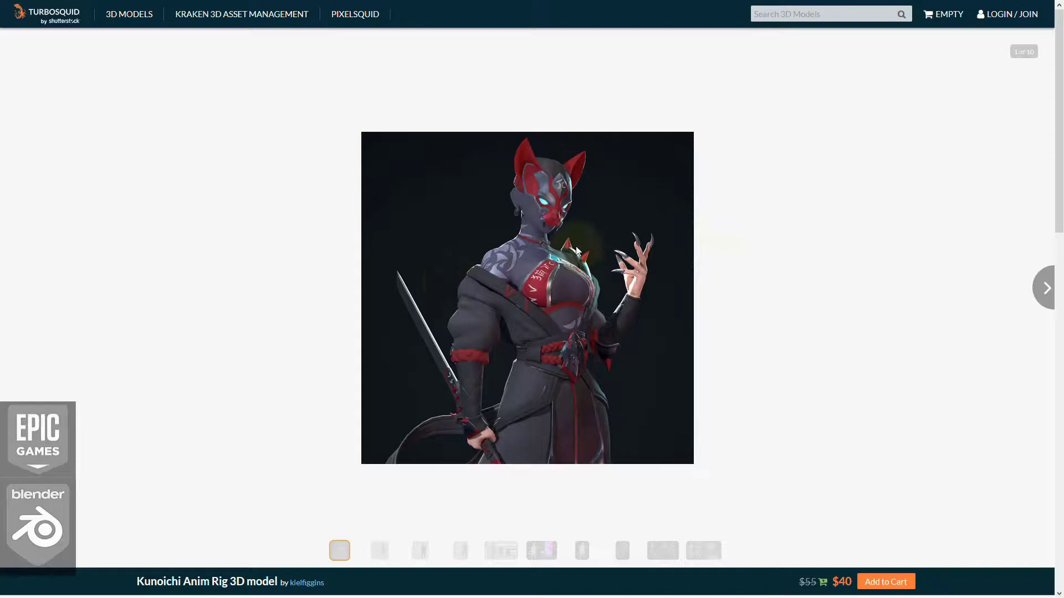
- Browse the Kunoichi Anim Rig page on TurboSquid, then switch to the Blender project
scroll(791, 315, down, 2)
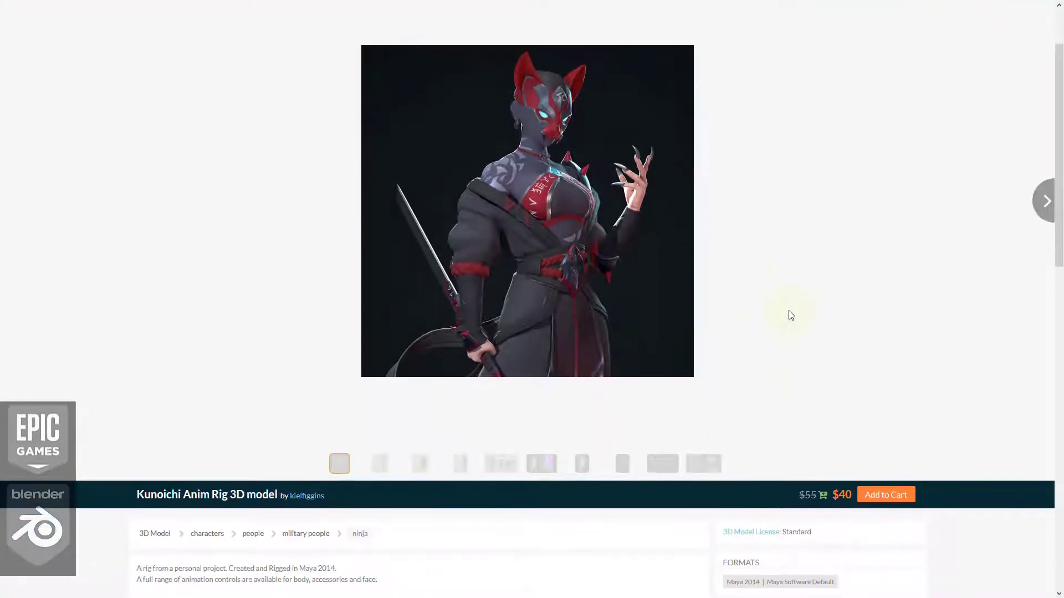
scroll(707, 344, up, 2)
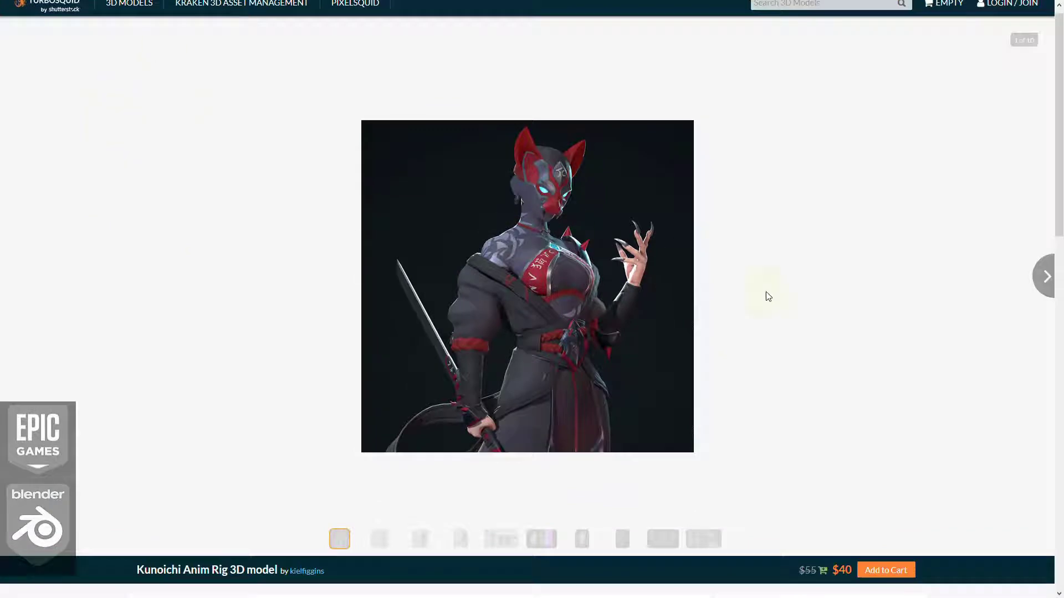
key(alt+Tab)
key(Tab)
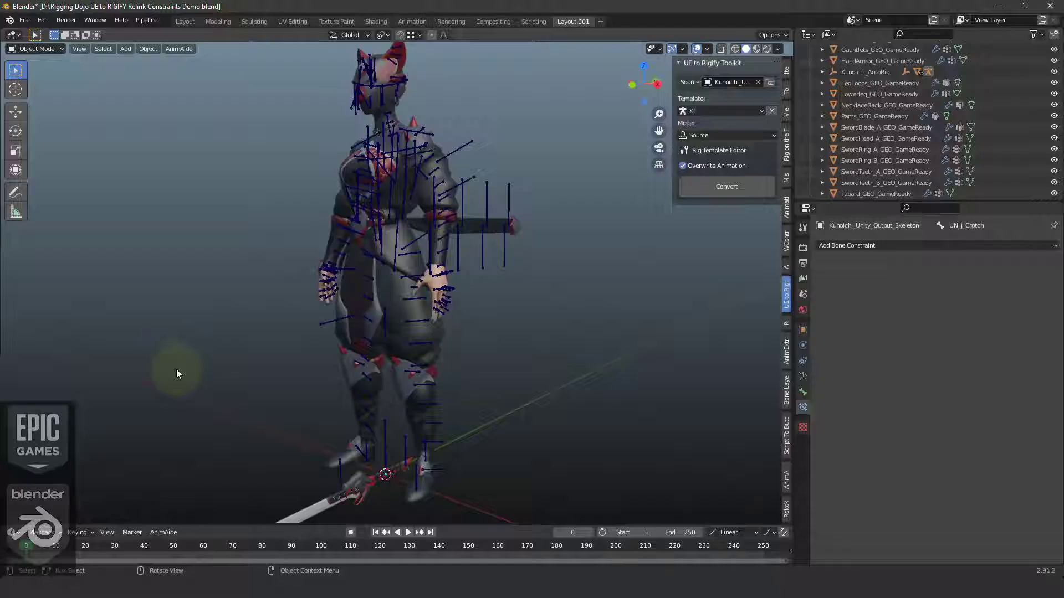
middle_drag(570, 284, 431, 325)
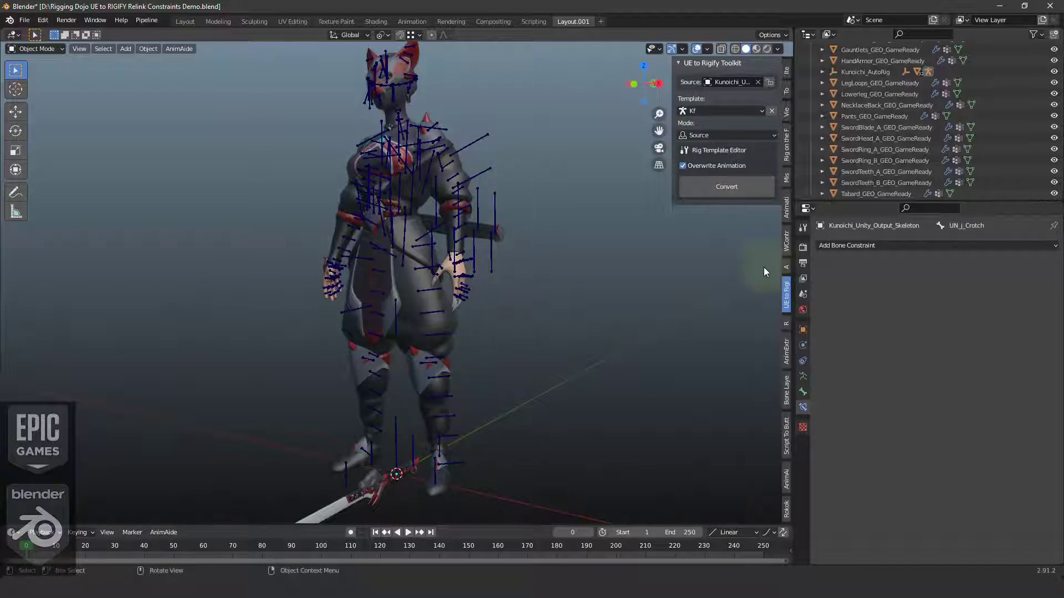
middle_drag(500, 286, 488, 318)
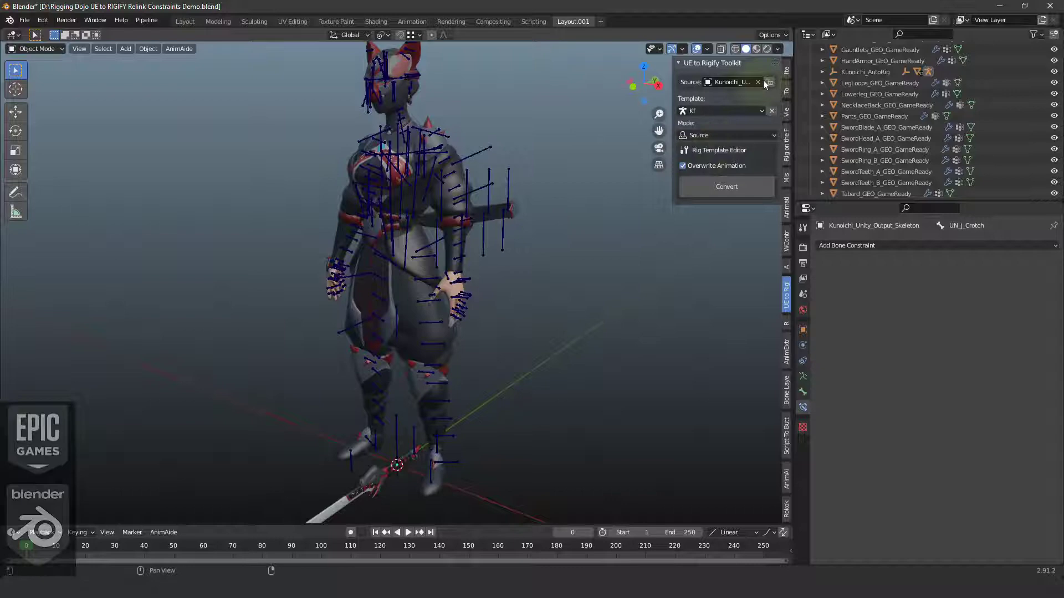
click(707, 111)
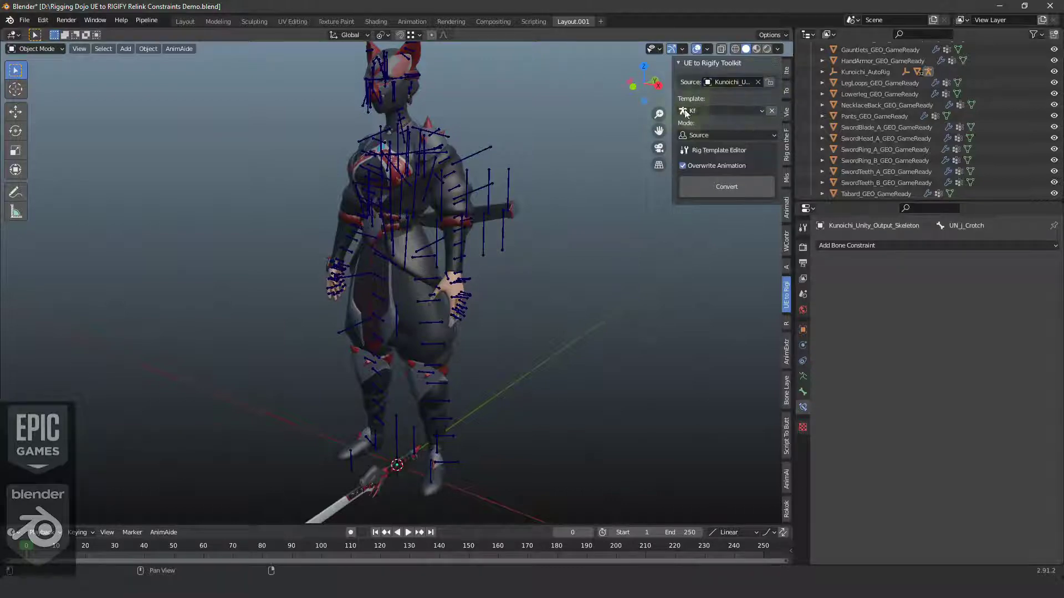
- Generate the metarig from the Kf template in Edit Metarig mode and select the small rigBone between the legs
click(712, 136)
click(709, 159)
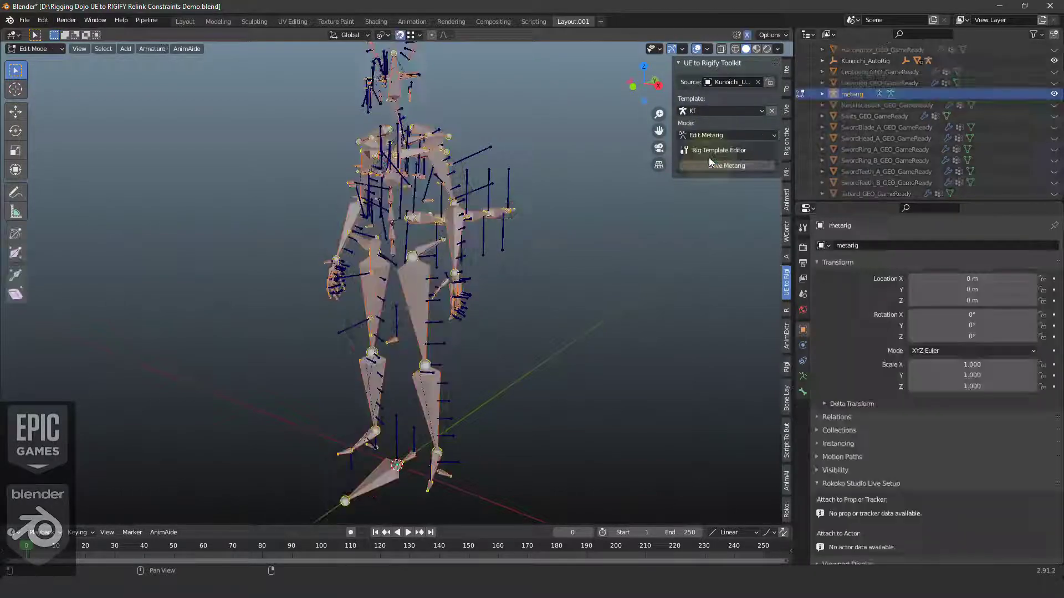
middle_drag(407, 350, 388, 359)
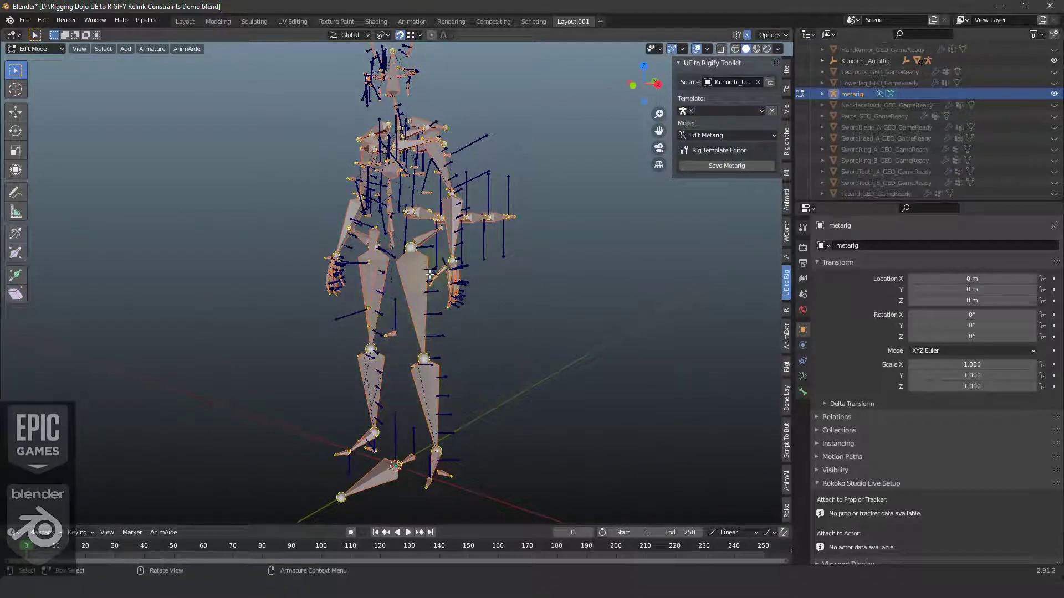
middle_drag(434, 267, 463, 271)
scroll(443, 288, up, 6)
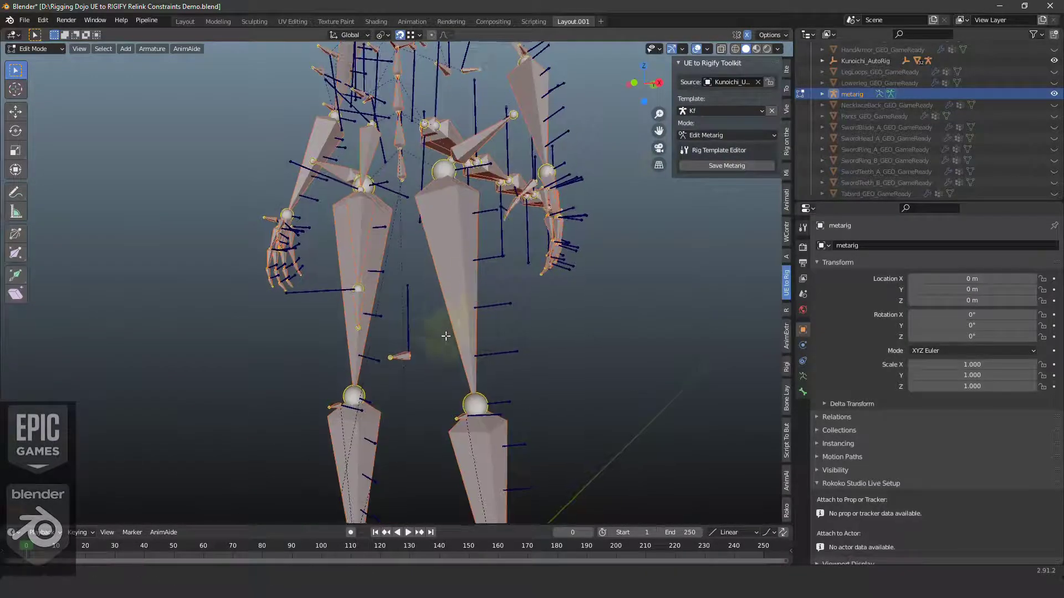
click(410, 310)
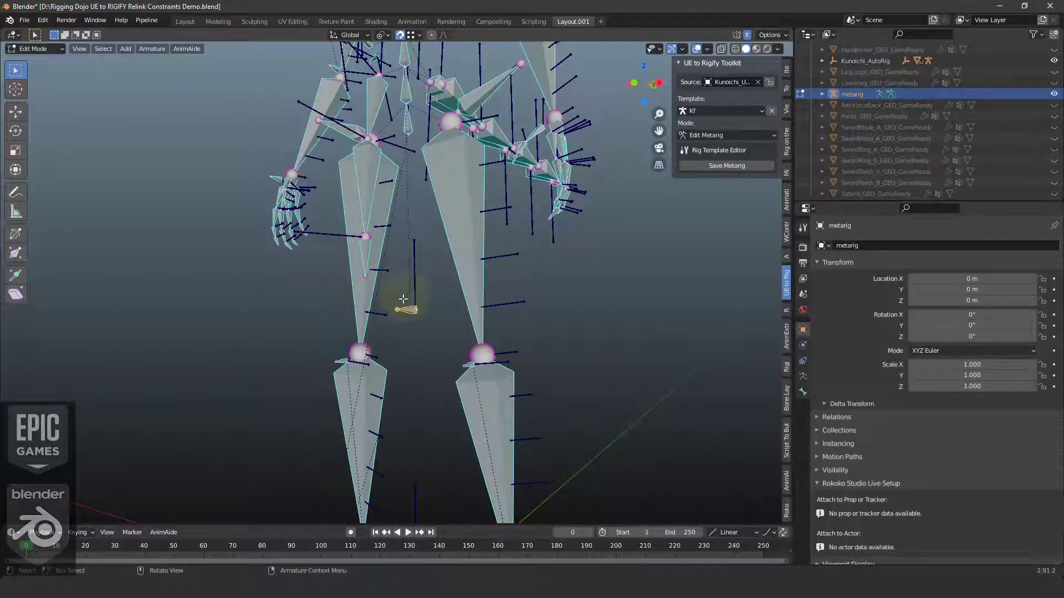
middle_drag(428, 279, 446, 290)
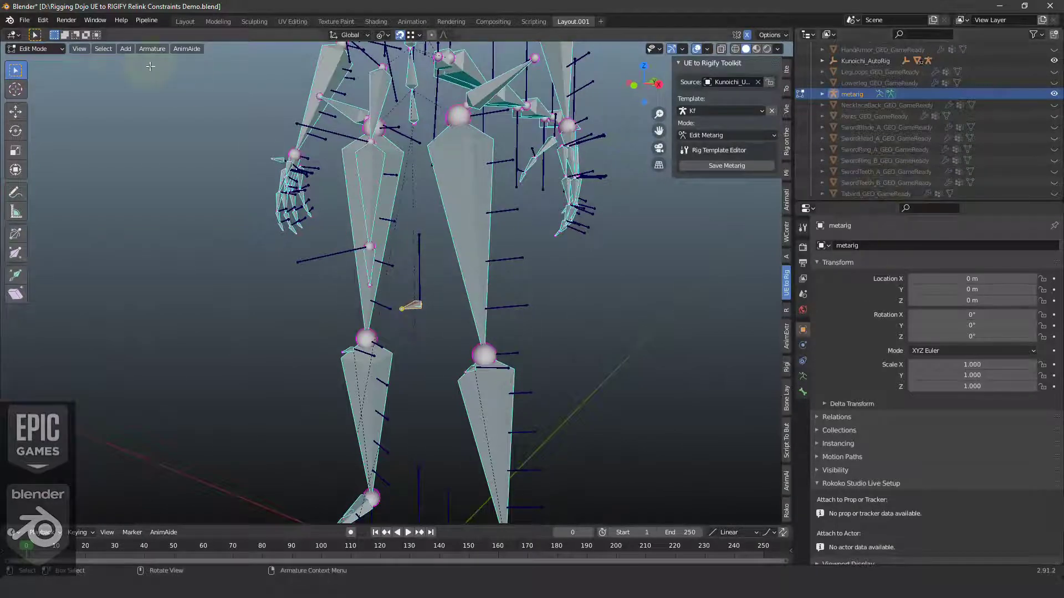
- Put the metarig in Pose Mode and show rigBone's Rigify Type settings in the Bone tab
click(36, 48)
click(58, 87)
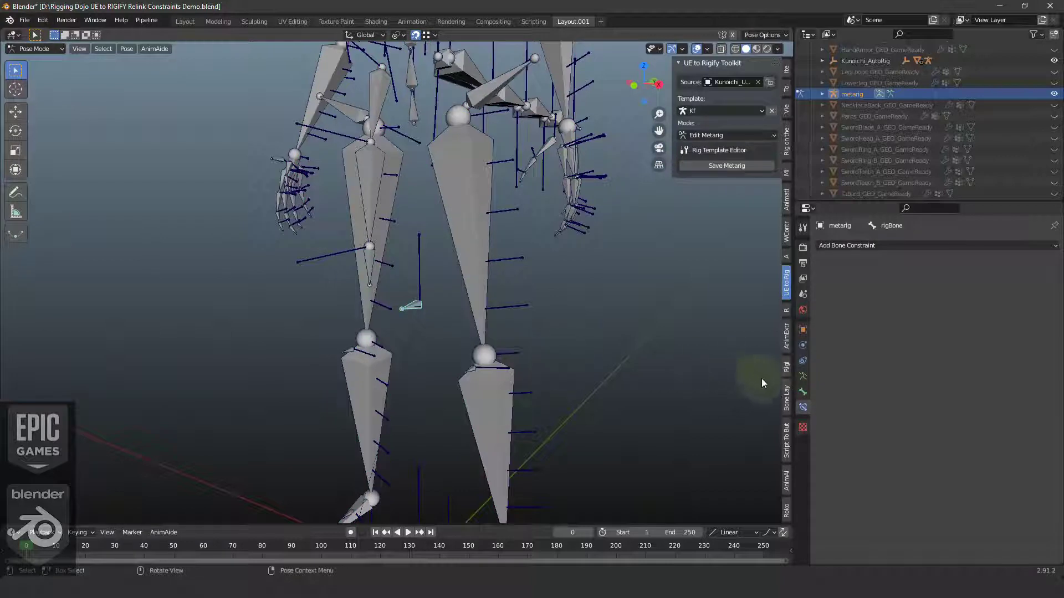
click(802, 392)
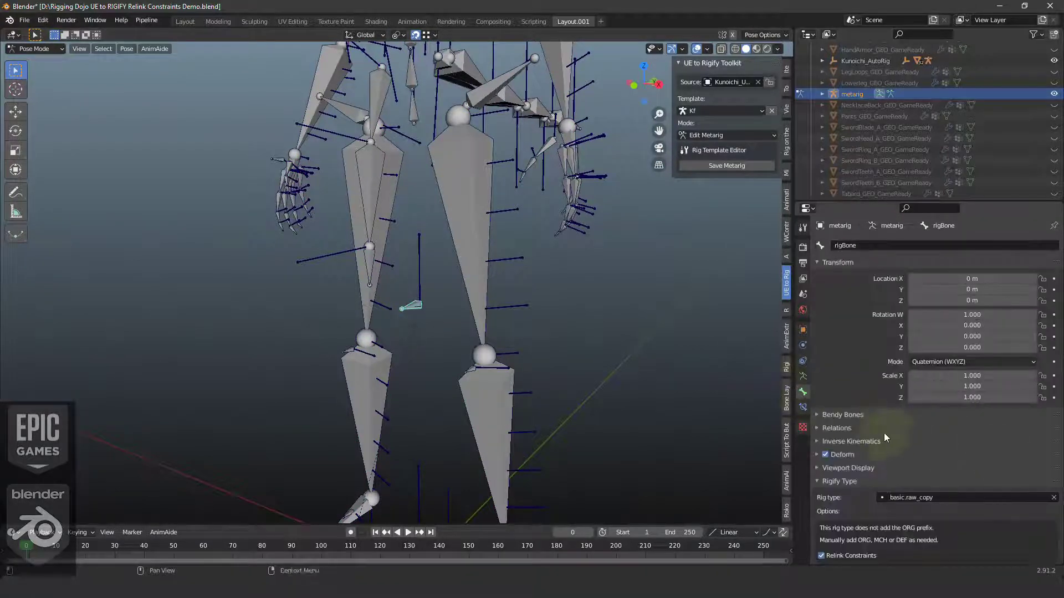
scroll(883, 433, down, 2)
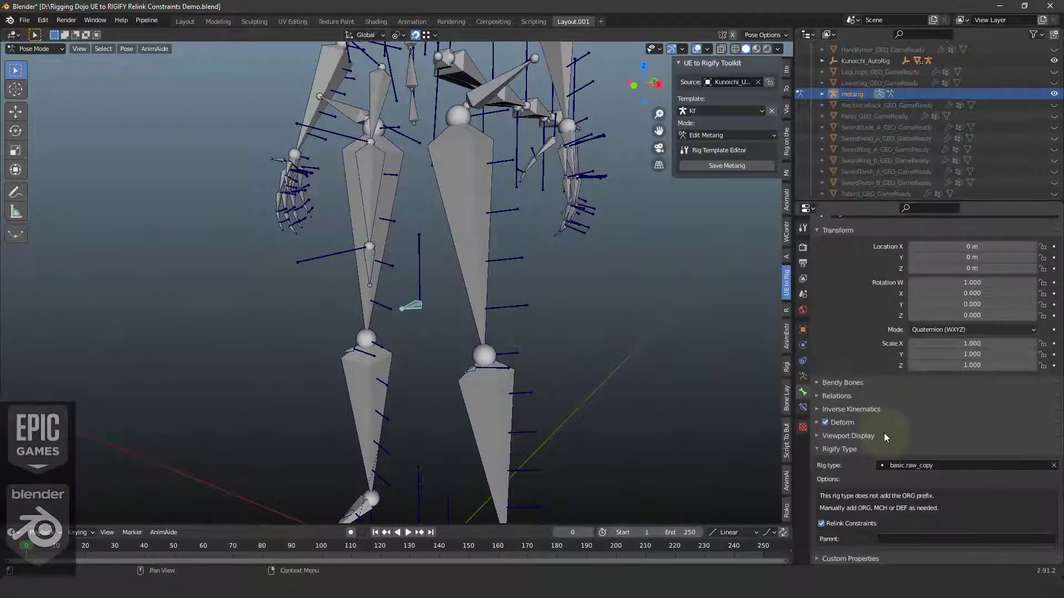
click(817, 448)
click(817, 482)
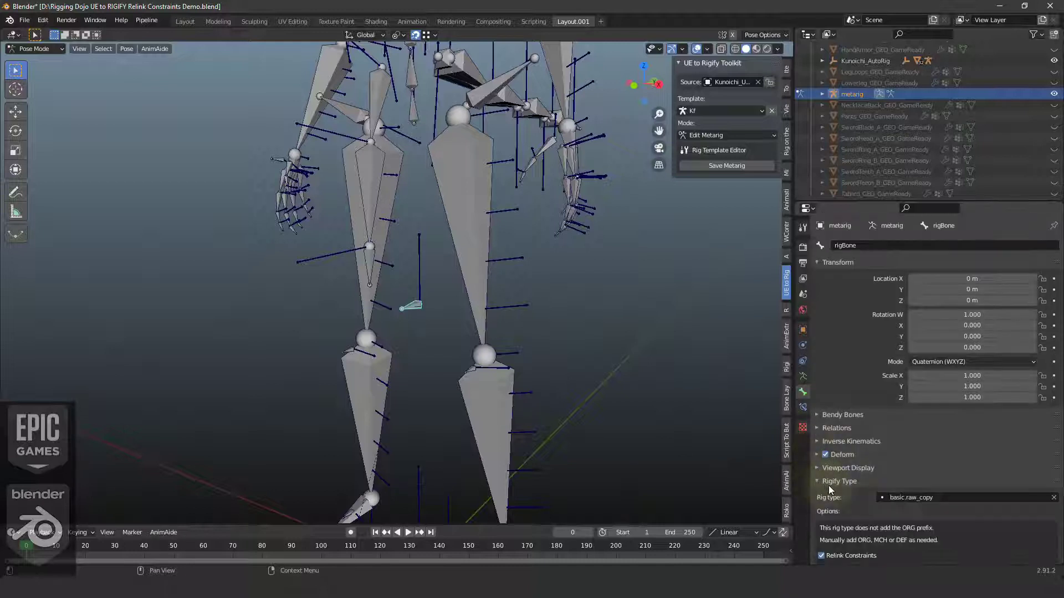
- Change rigBone's rig type to basic.raw_copy, leaving Relink Constraints enabled
scroll(843, 481, down, 2)
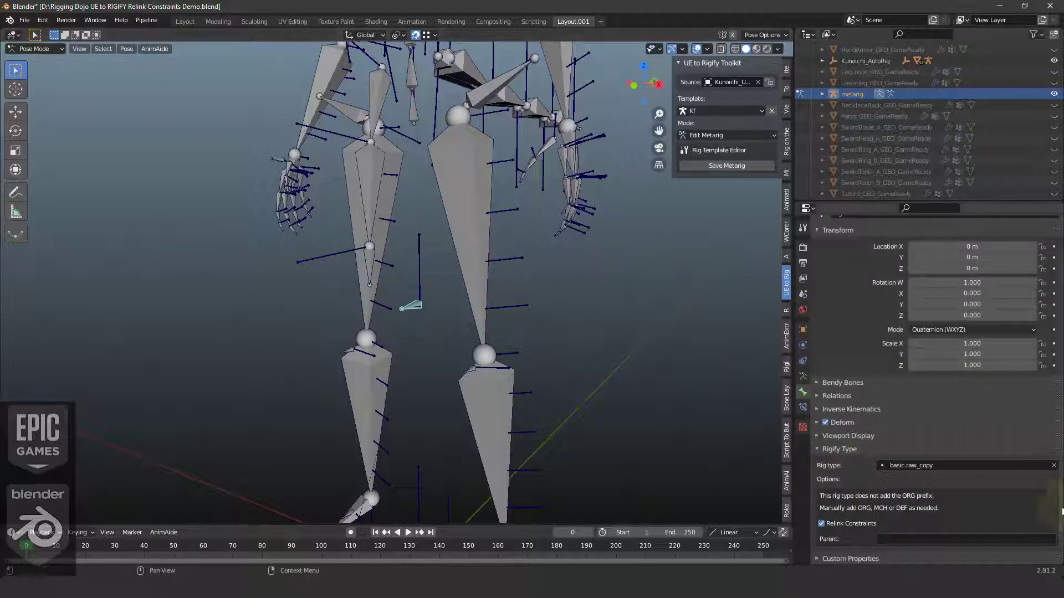
click(1055, 470)
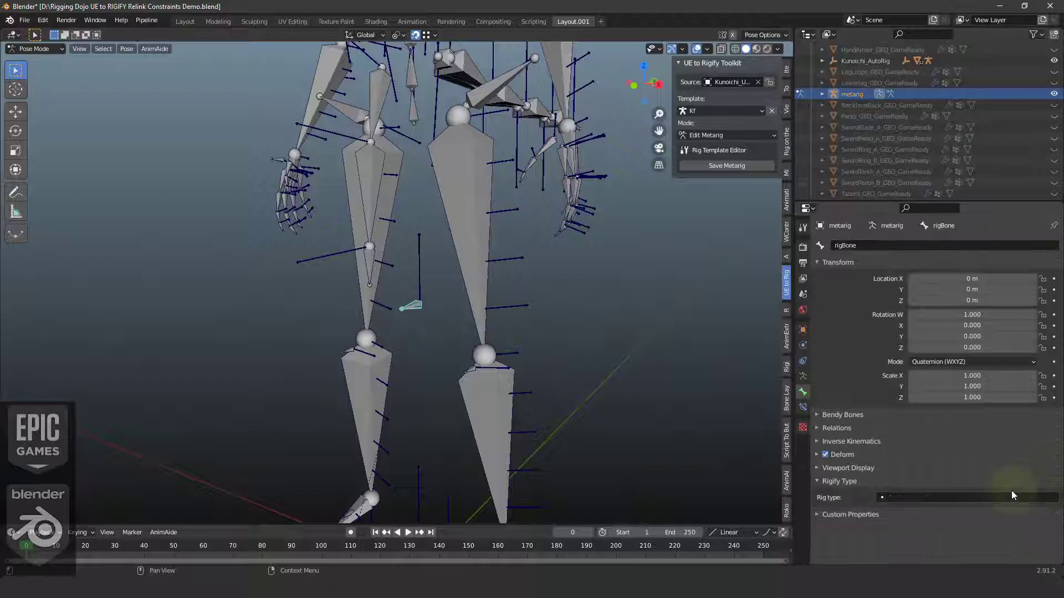
click(1008, 493)
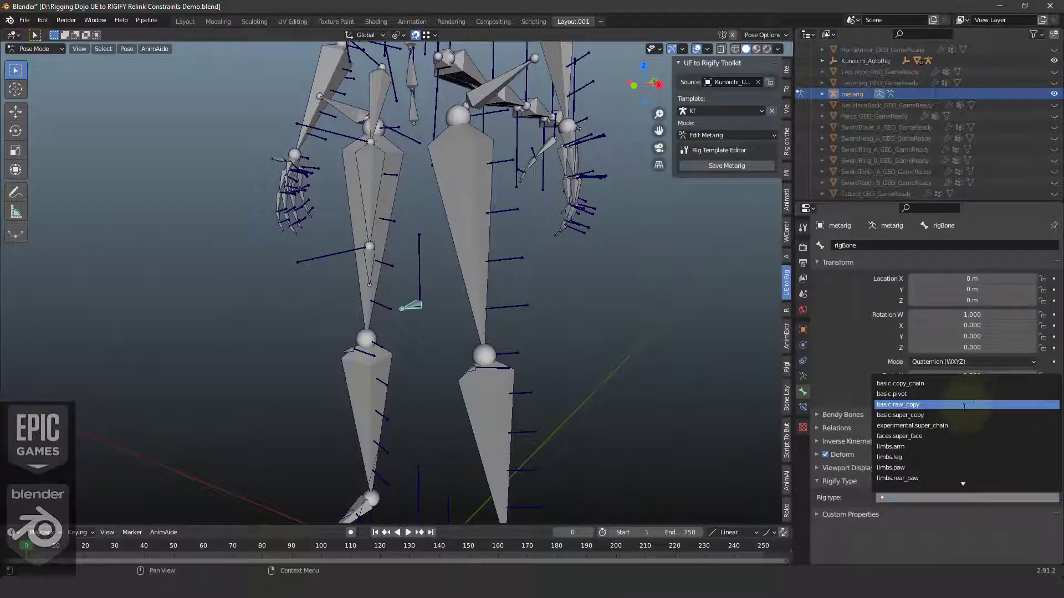
click(897, 405)
scroll(860, 486, down, 2)
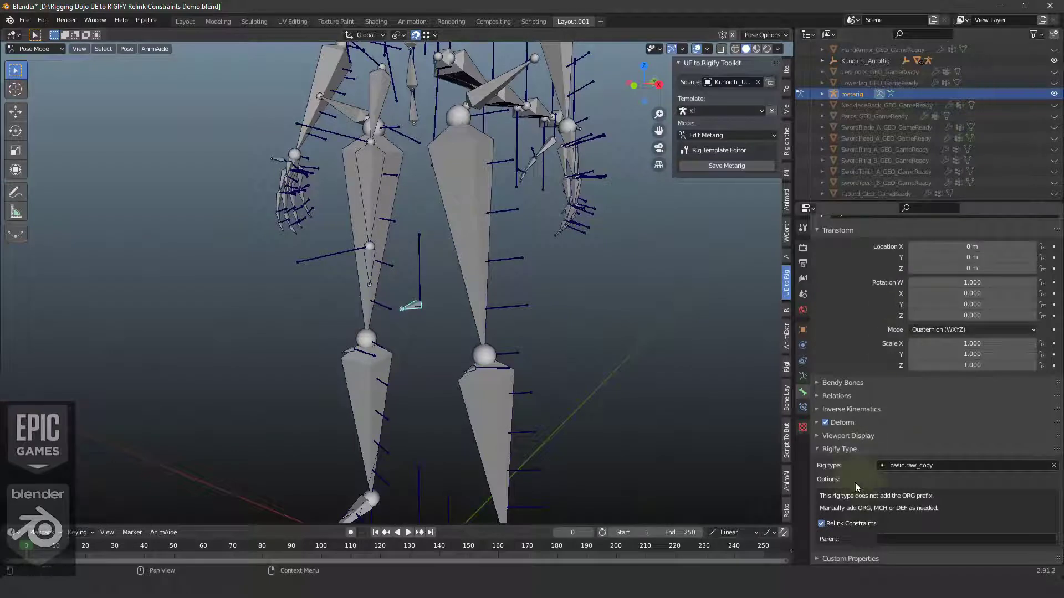
- Add an Armature bone constraint to rigBone
click(802, 406)
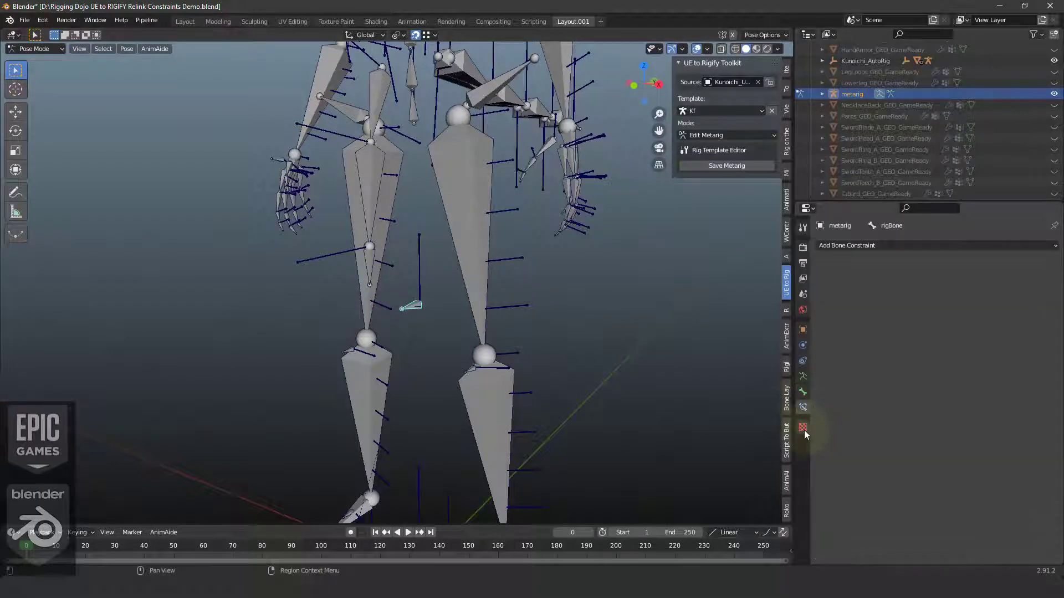
click(885, 247)
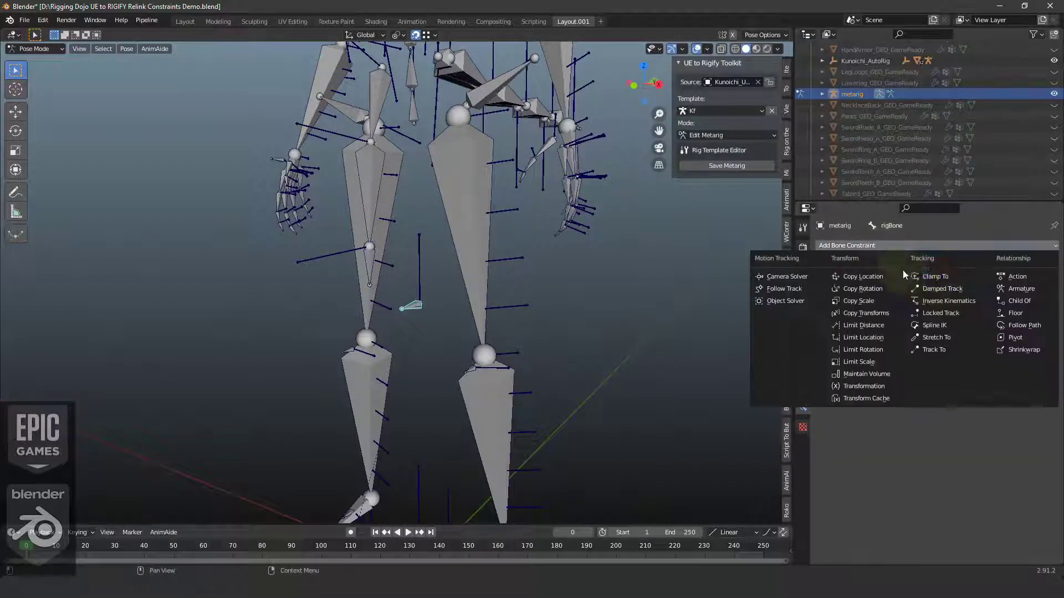
click(1006, 285)
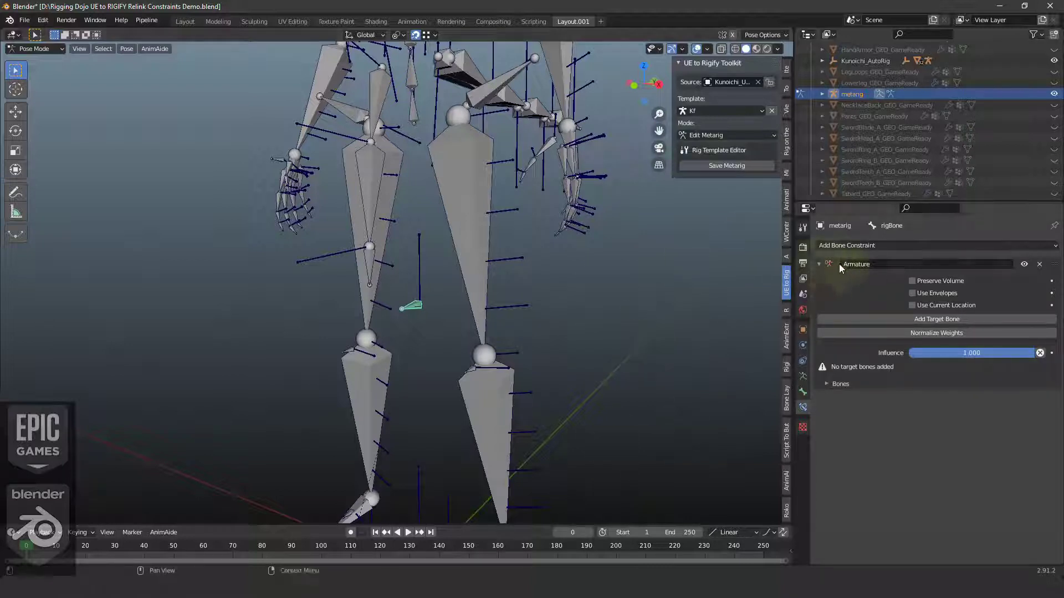
click(897, 265)
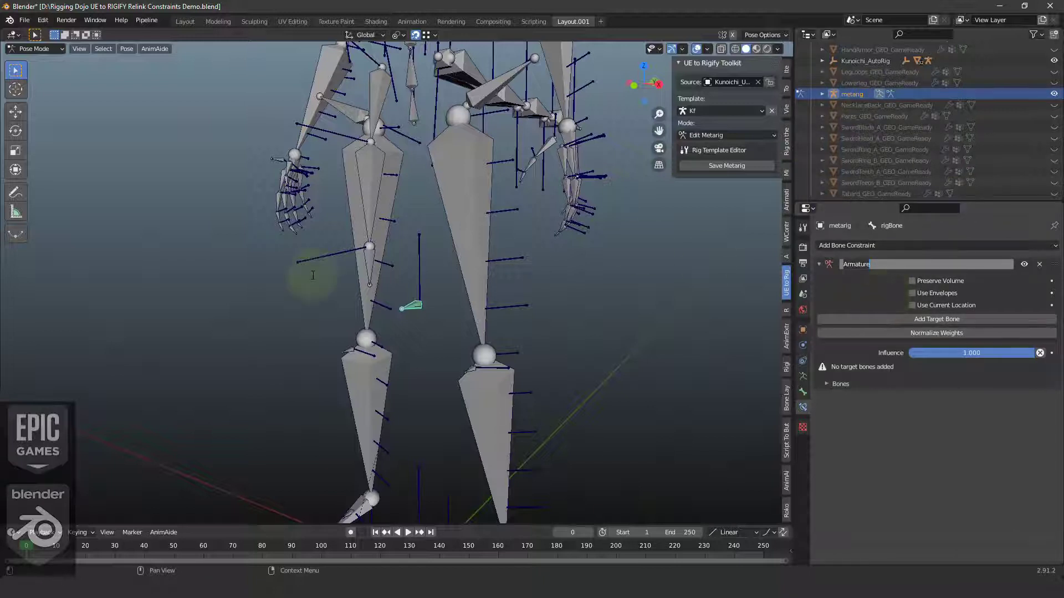
- Select rigBone in the Outliner and rename its Armature constraint to 'rigBone'
click(908, 104)
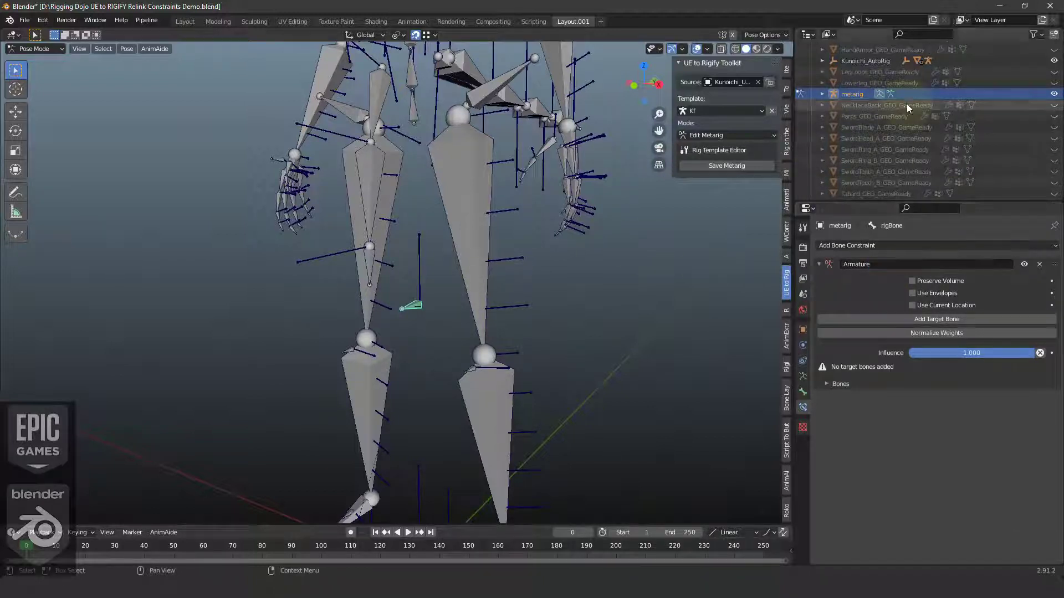
key(period)
click(878, 115)
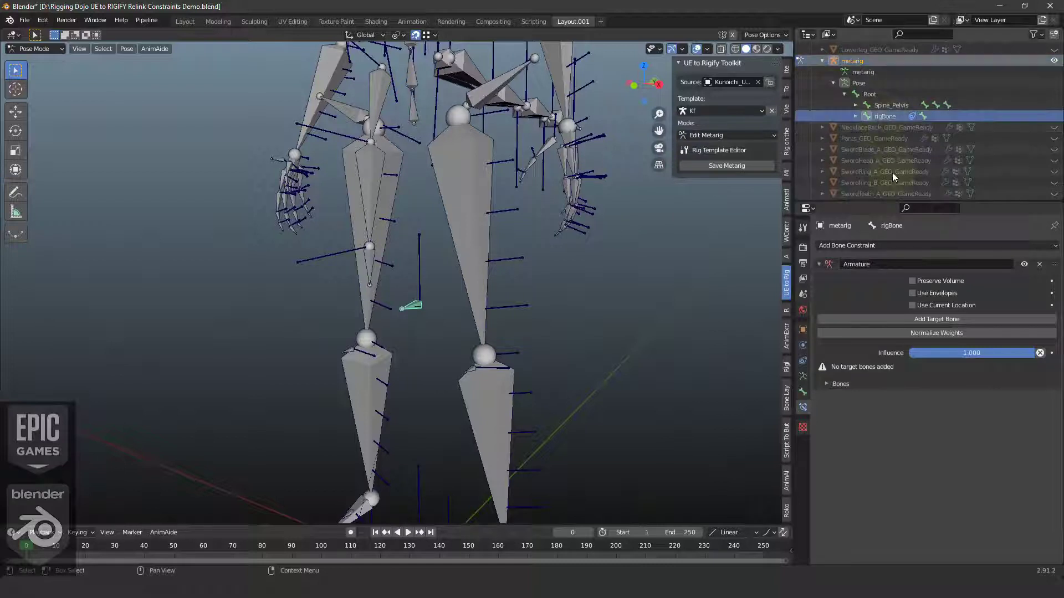
click(878, 266)
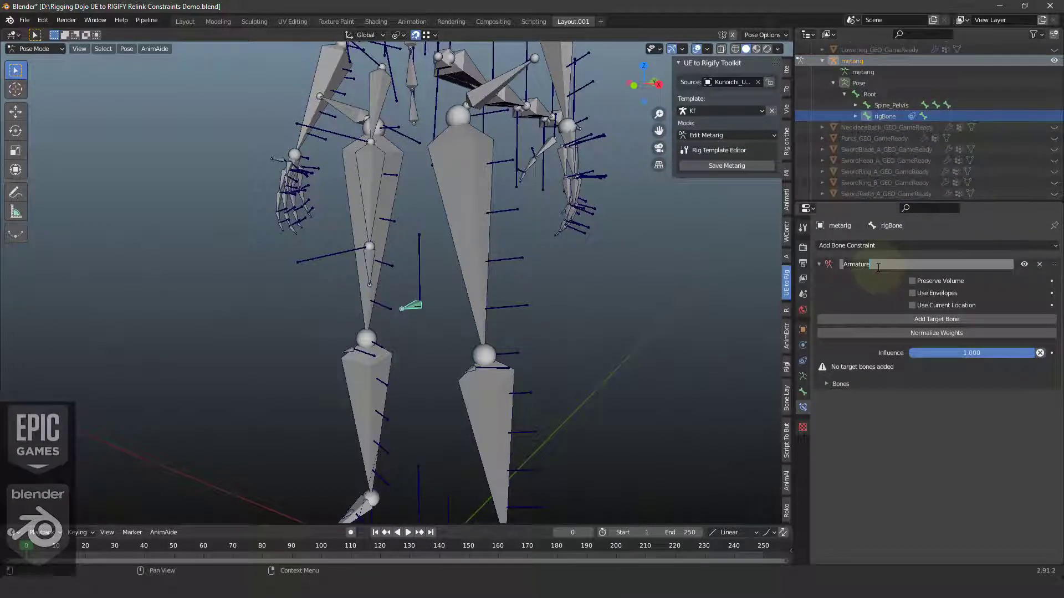
text(rigBone)
key(Return)
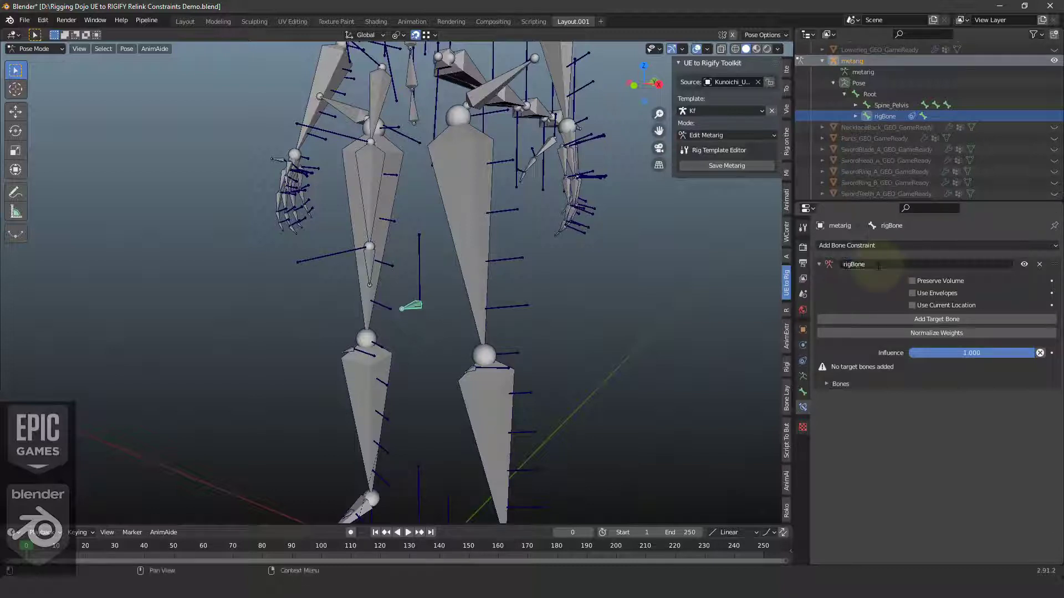
- Add two target slots and set the first to metarig bone Leg_00.L
click(926, 320)
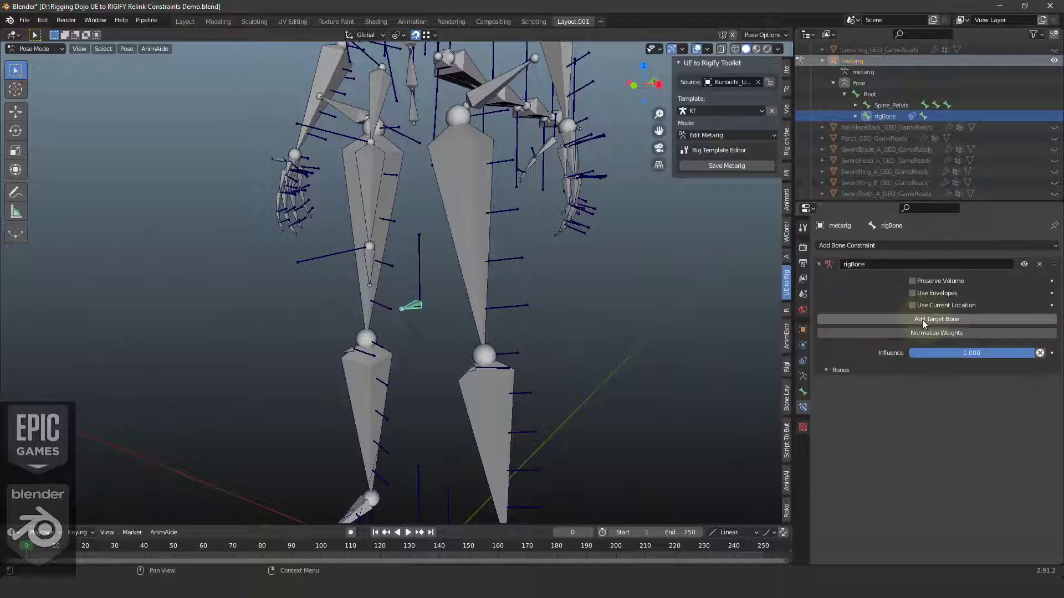
click(918, 321)
click(854, 369)
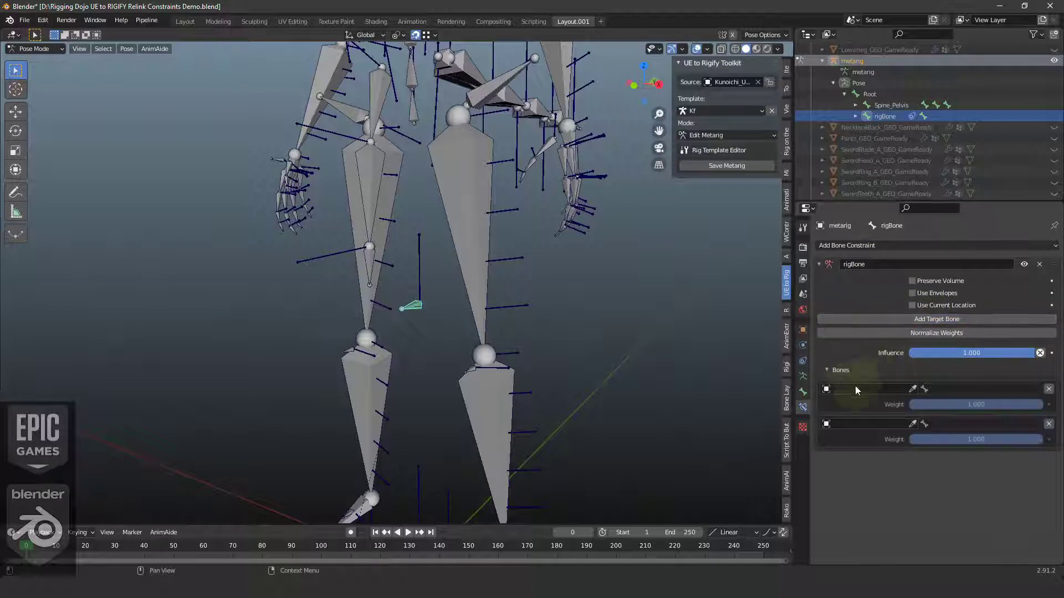
click(905, 389)
click(848, 412)
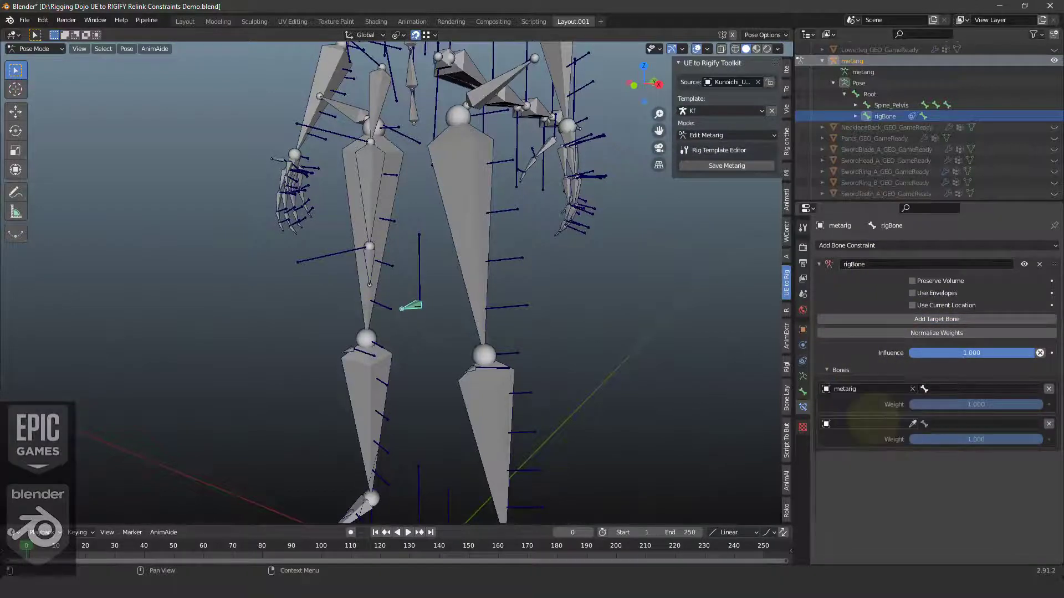
click(948, 389)
text(leg)
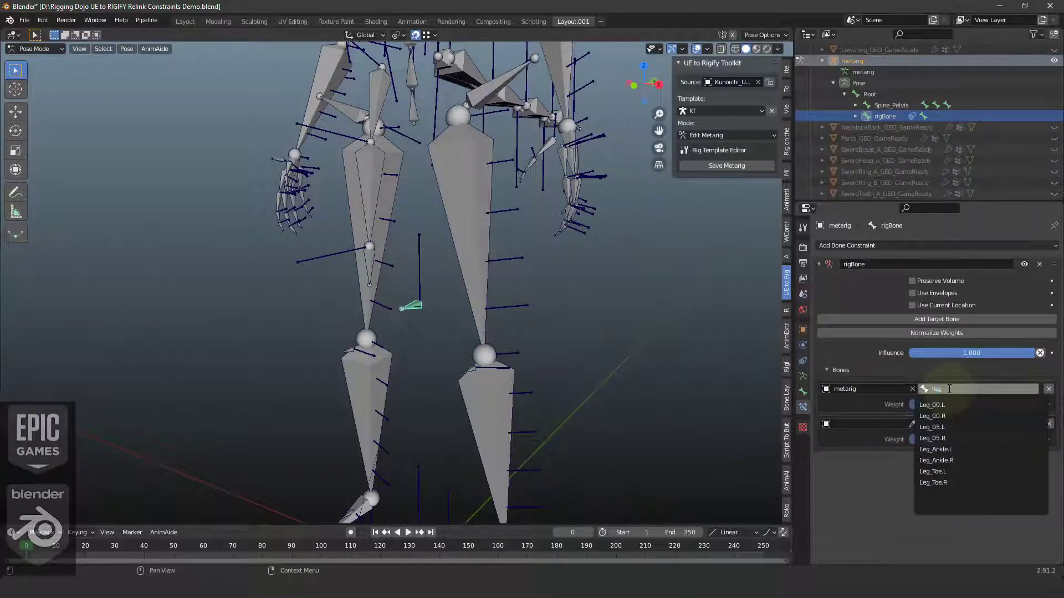
click(933, 405)
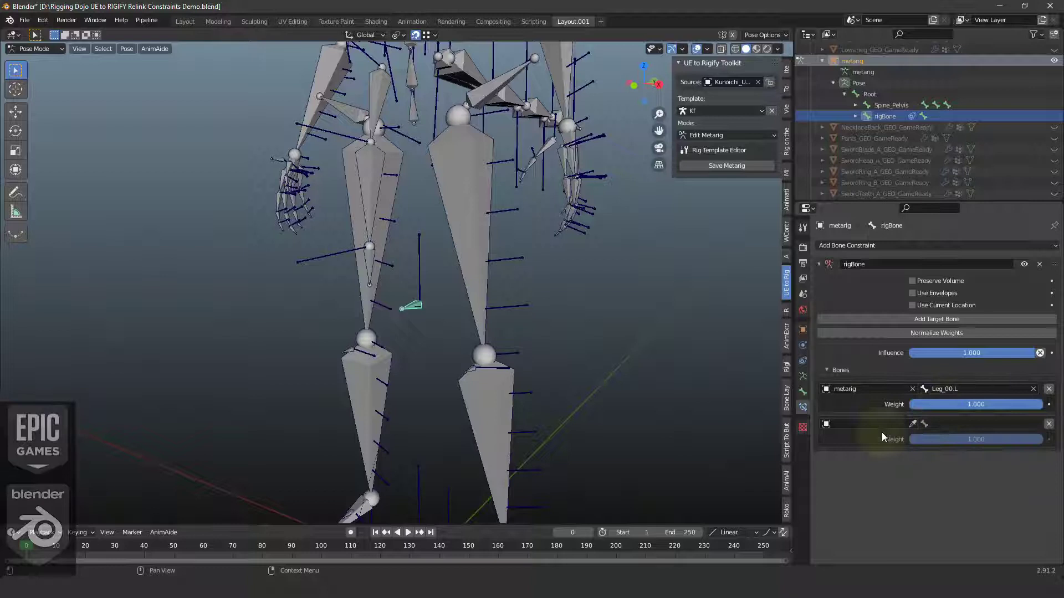
- Set the second constraint target to metarig bone Leg_00.R
click(889, 425)
click(837, 451)
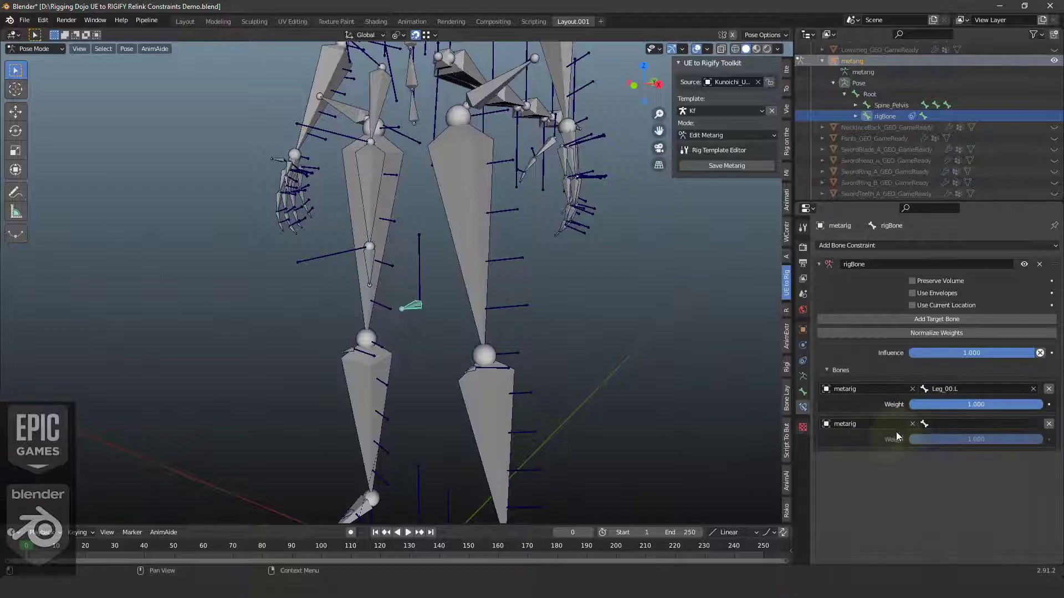
click(932, 422)
text(le)
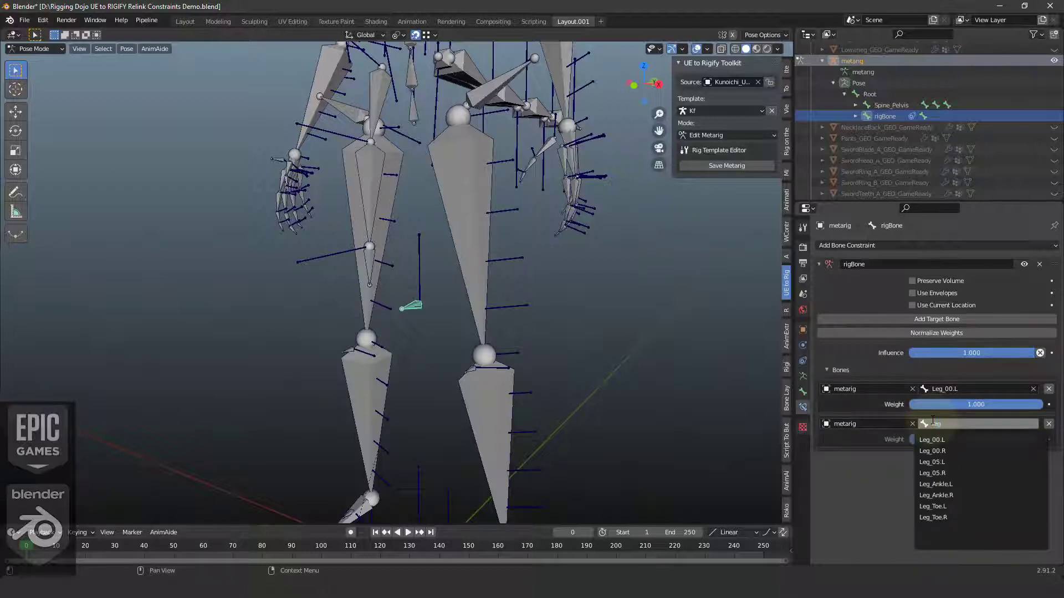
text(g)
click(942, 450)
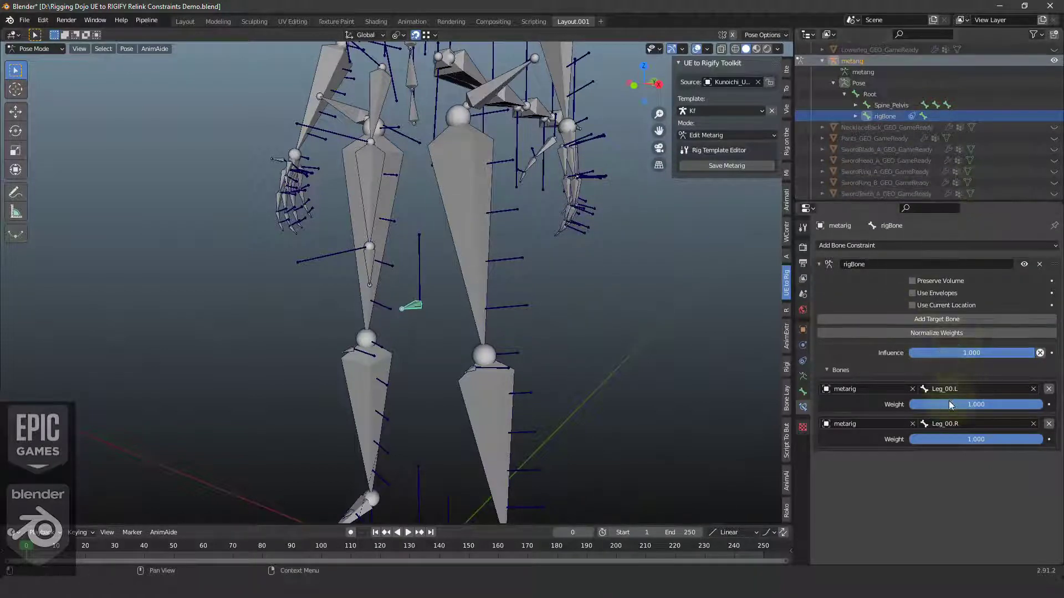
- Rename the constraint to 'rigBone@DEF' and save the metarig template
click(889, 262)
key(End)
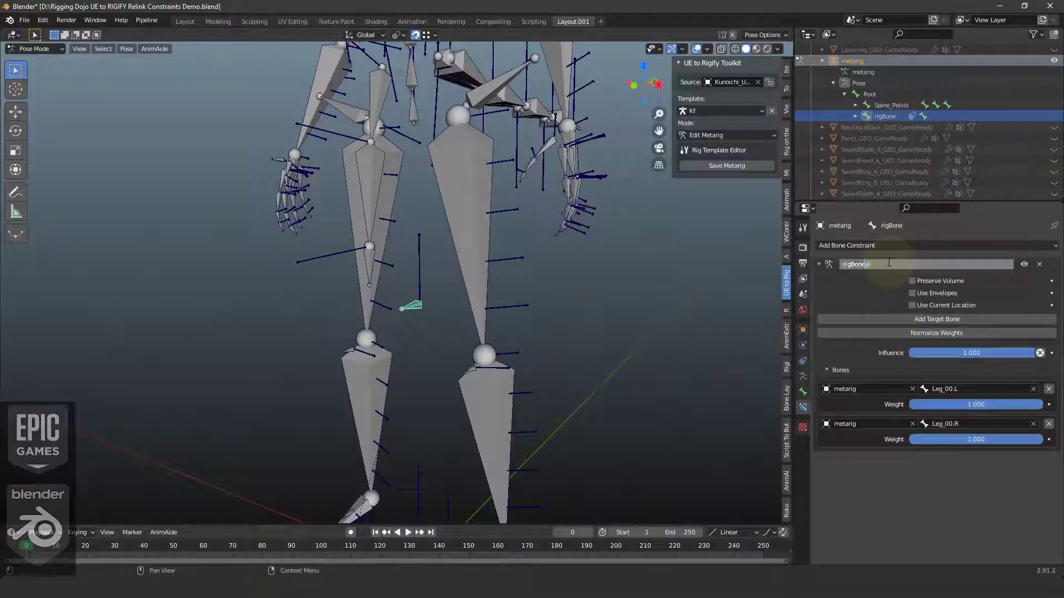
text(@DEF)
key(Return)
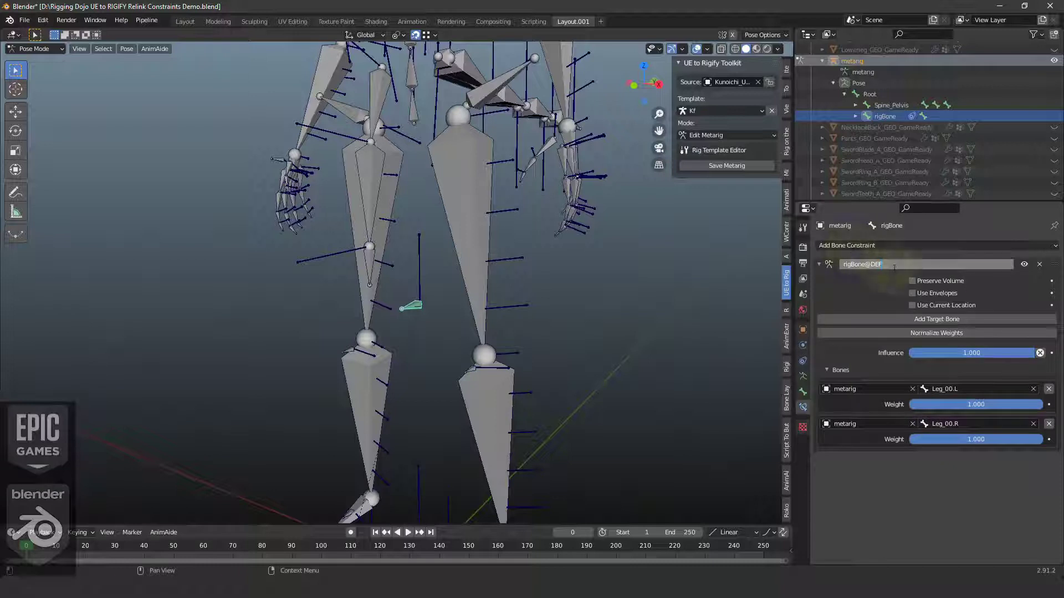
click(873, 281)
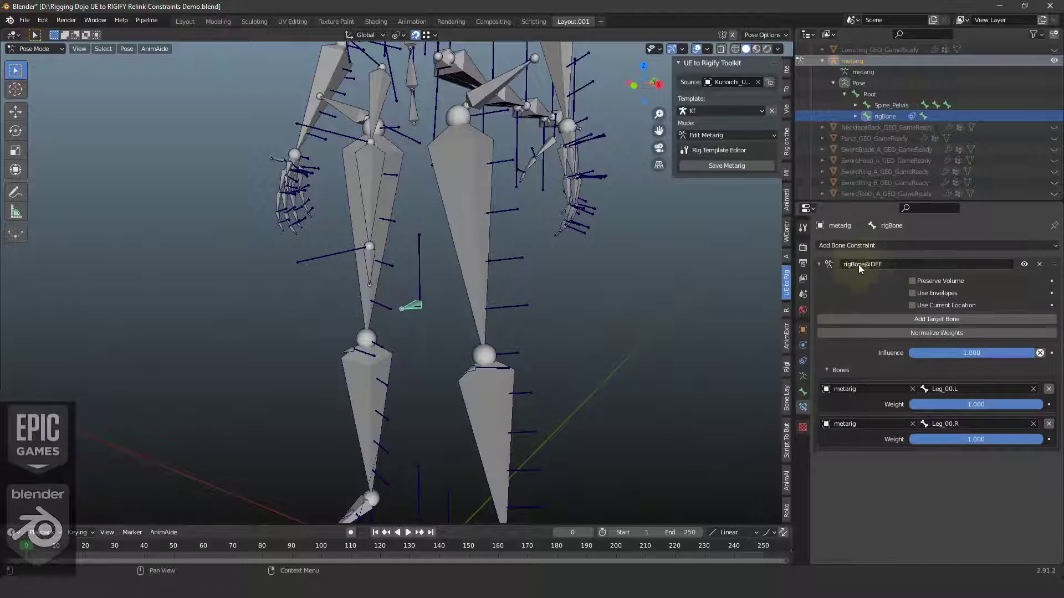
click(888, 264)
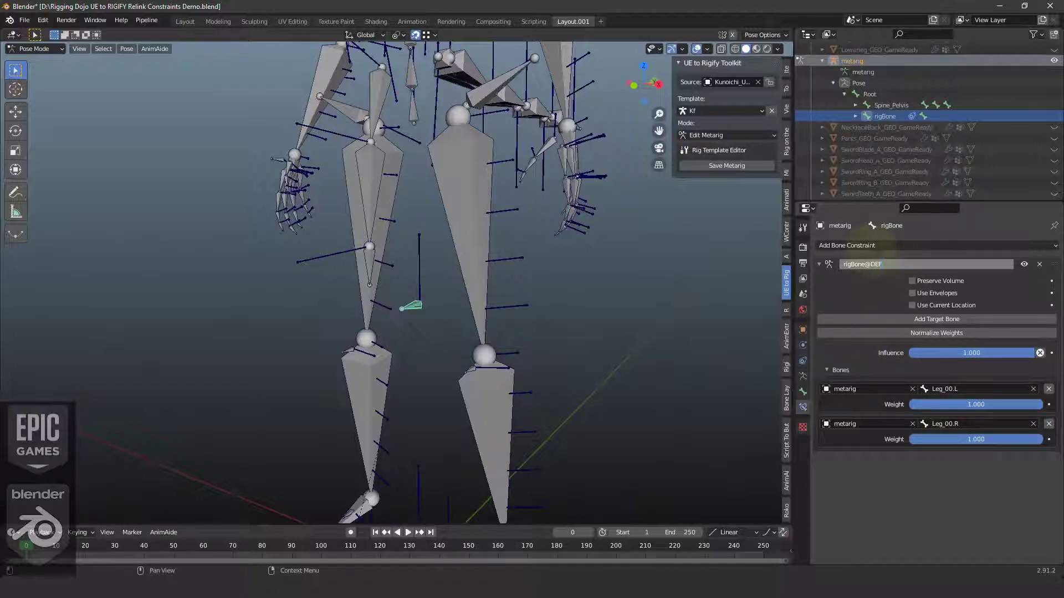
click(863, 362)
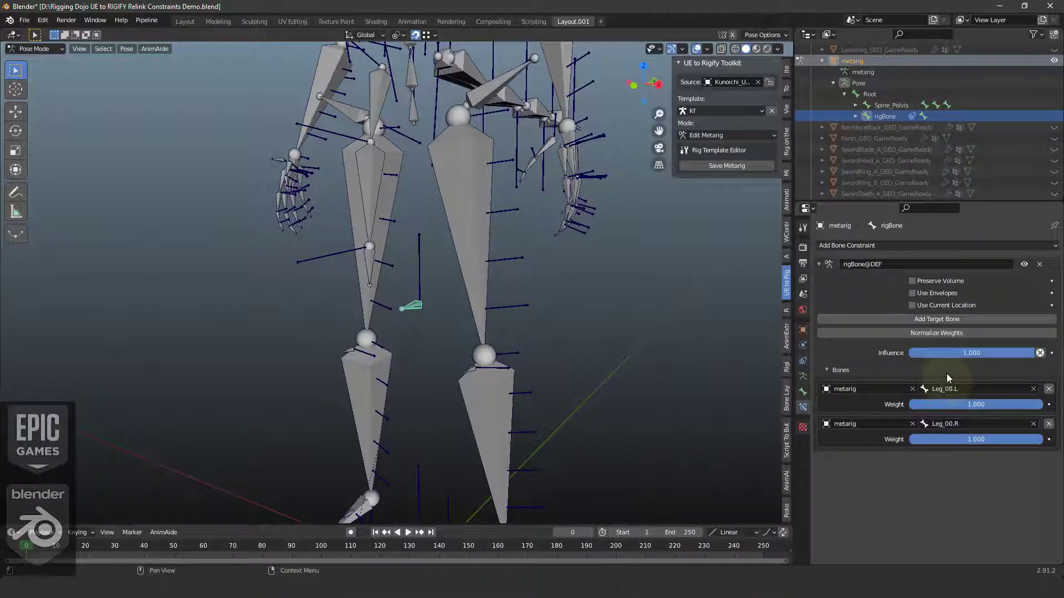
click(727, 165)
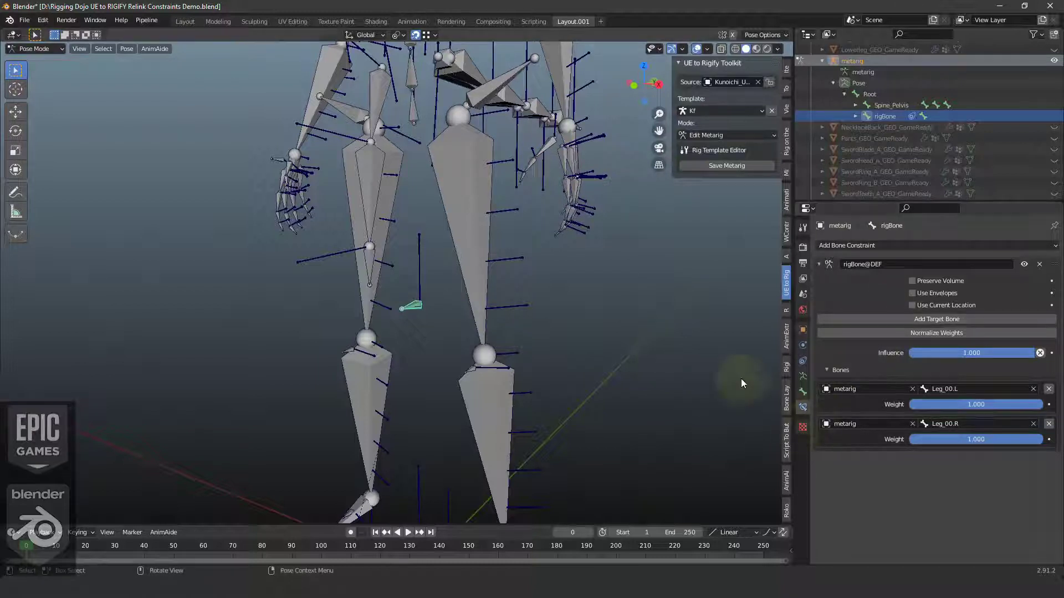
- Switch the toolkit mode to FK to Source, then to Control, and orbit around the control rig
click(739, 135)
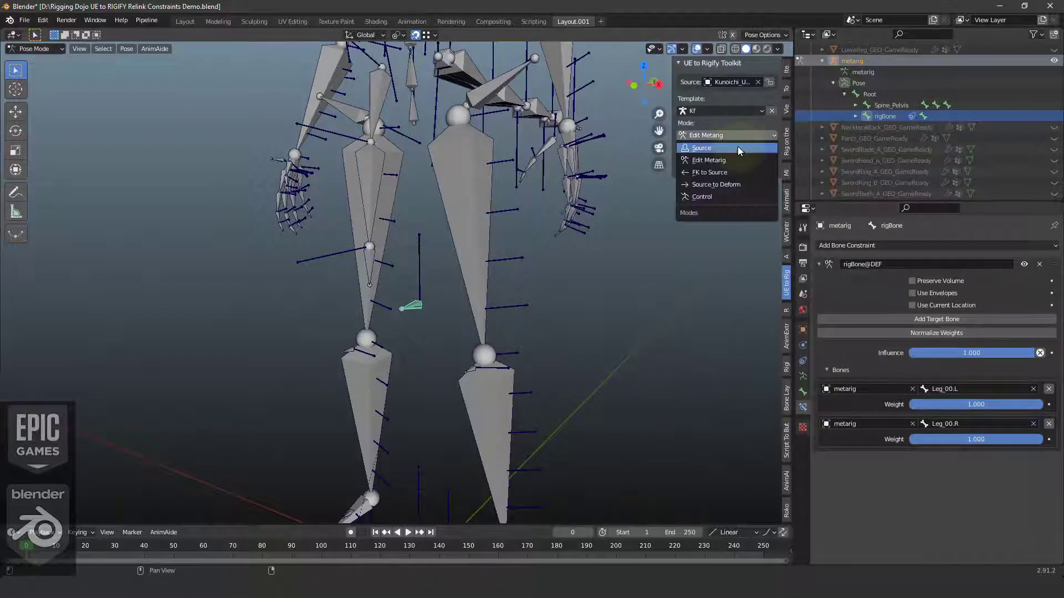
click(725, 175)
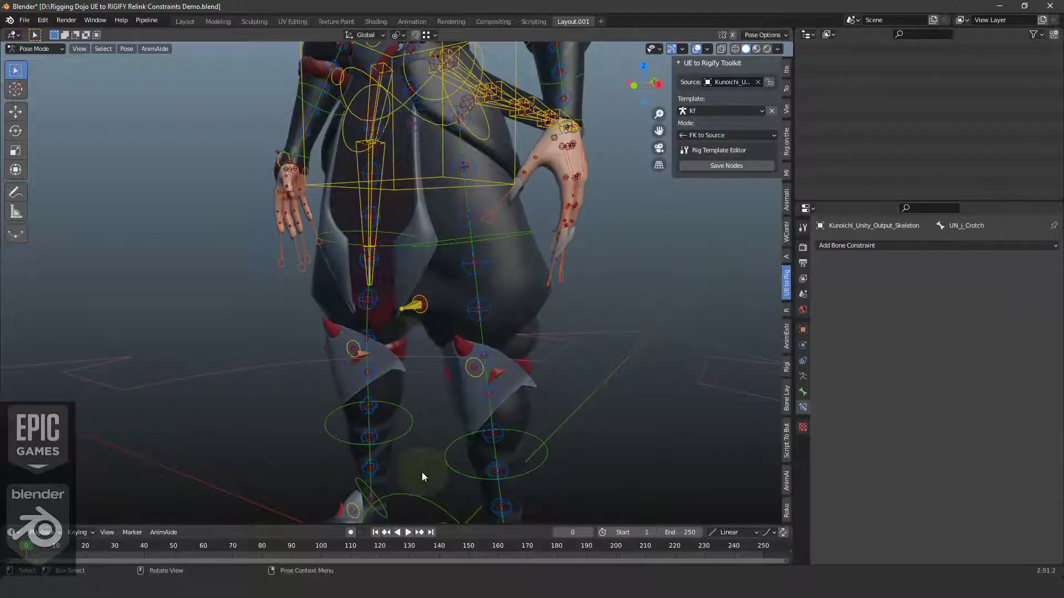
click(731, 134)
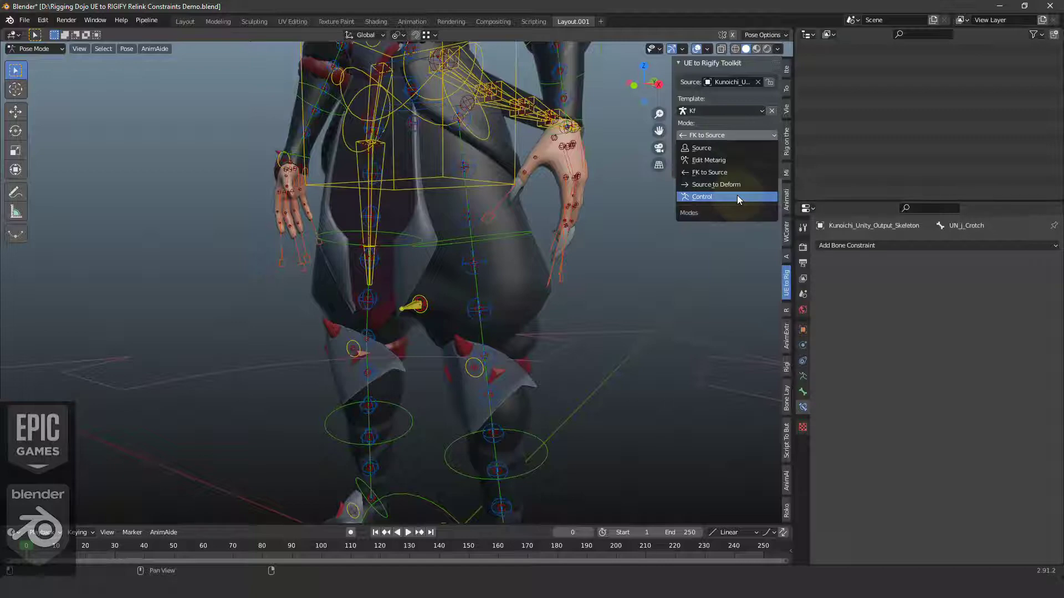
click(642, 315)
middle_drag(316, 294, 480, 278)
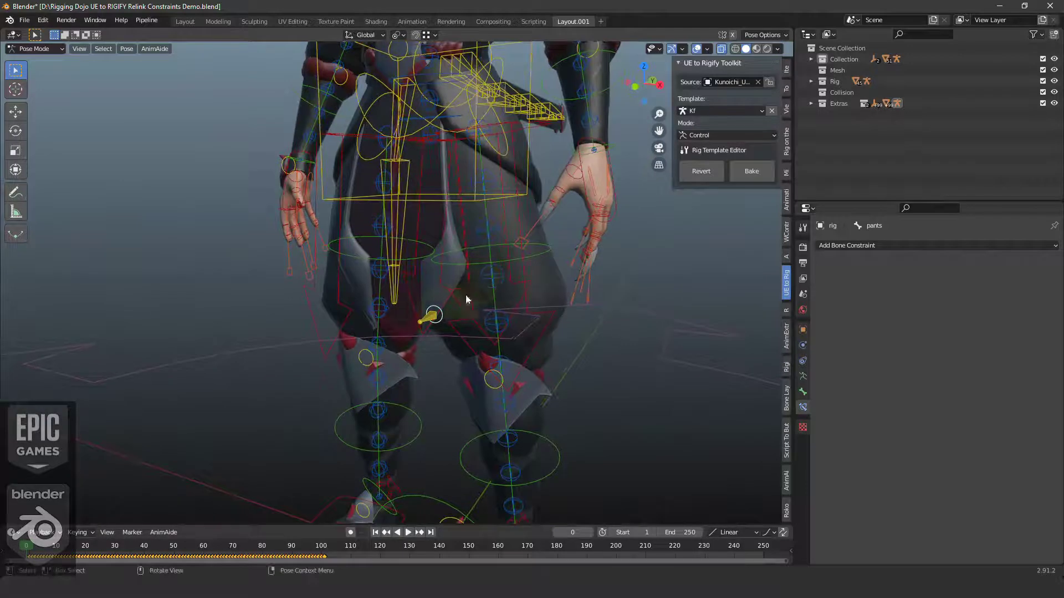
- Select the generated rigBone and inspect its Armature targets DEF-Leg_00.L and DEF-Leg_00.R at weight 1.000
click(428, 315)
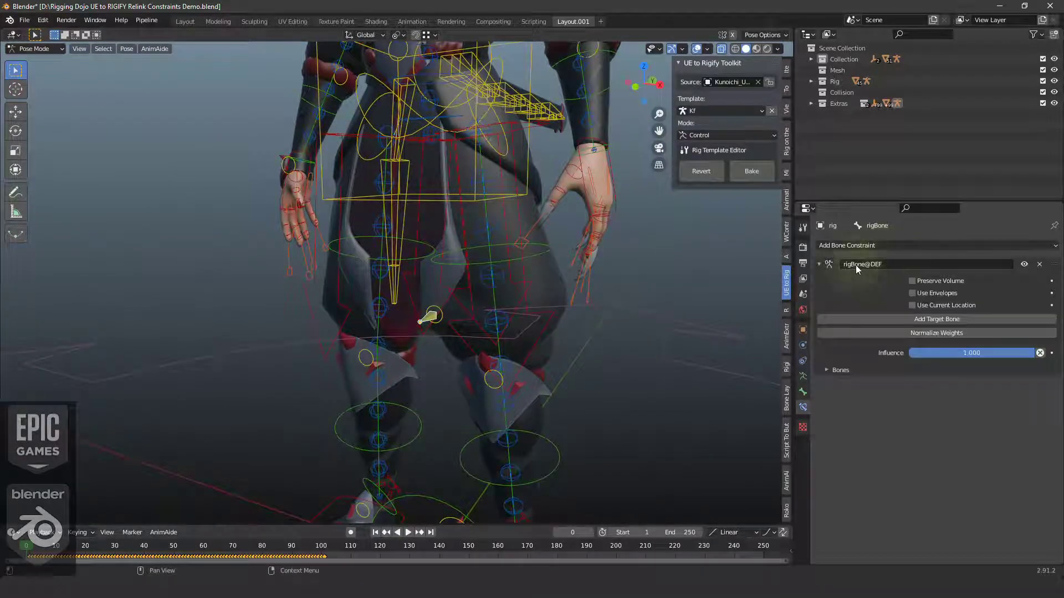
click(803, 392)
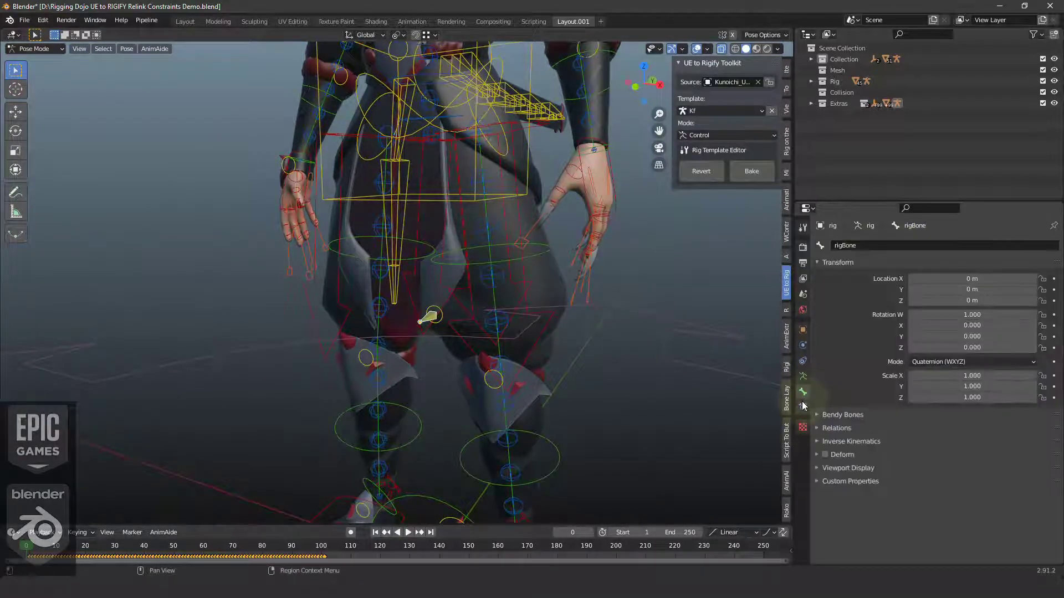
click(803, 408)
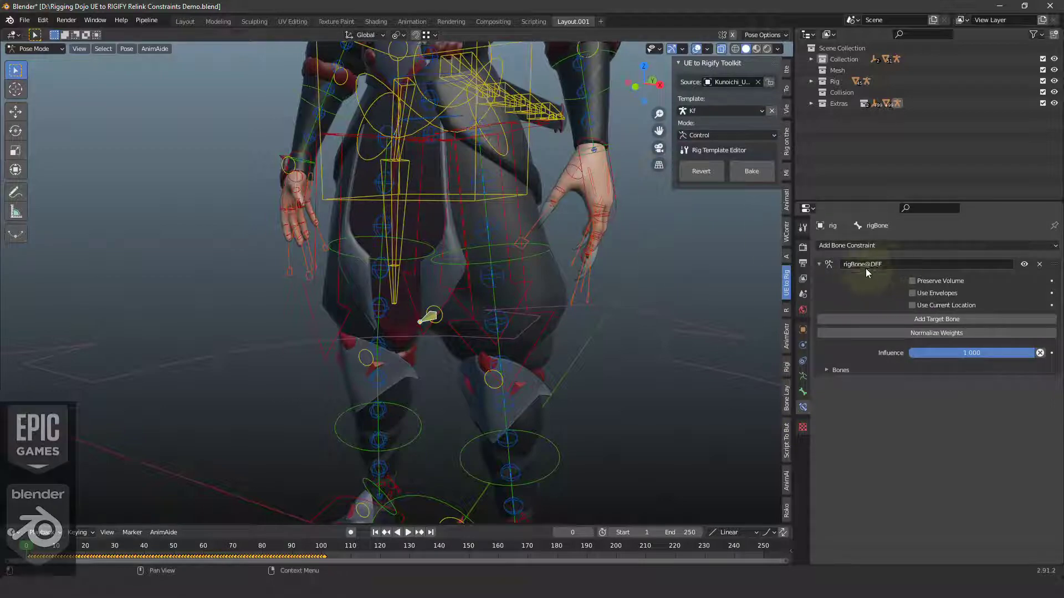
key(period)
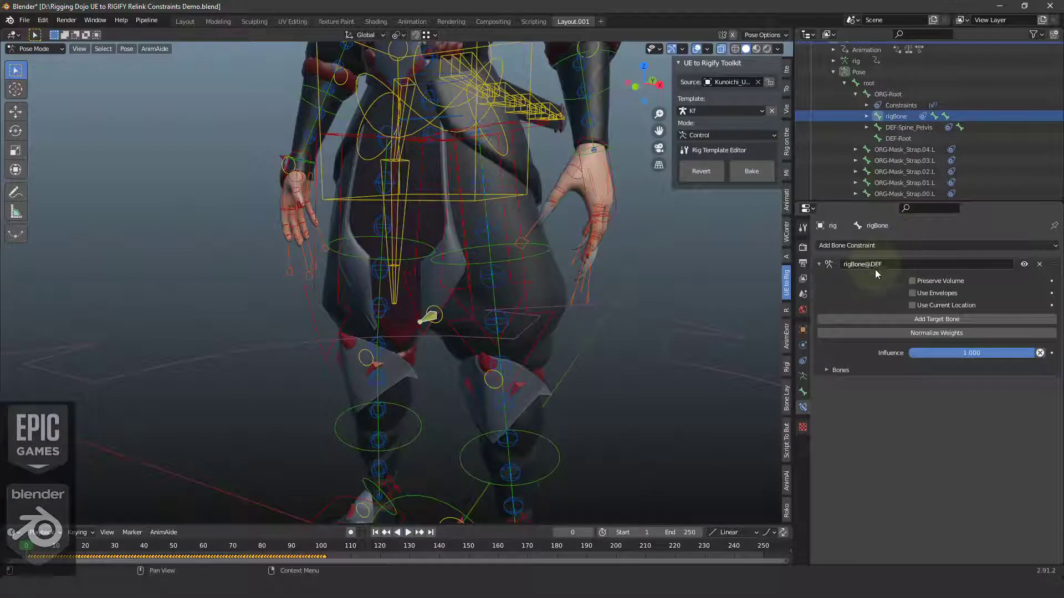
click(841, 370)
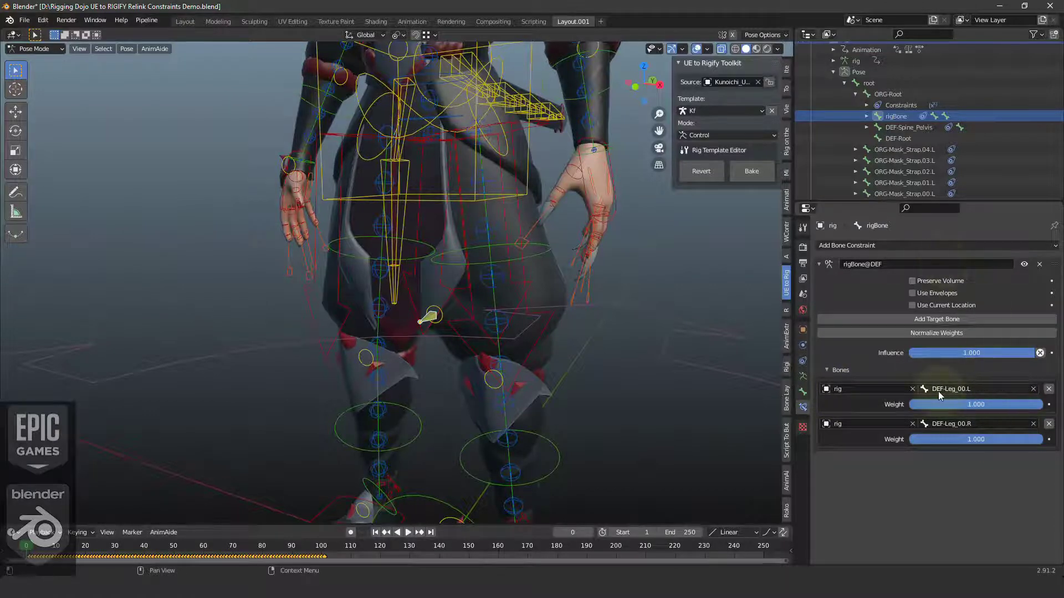
scroll(890, 133, down, 5)
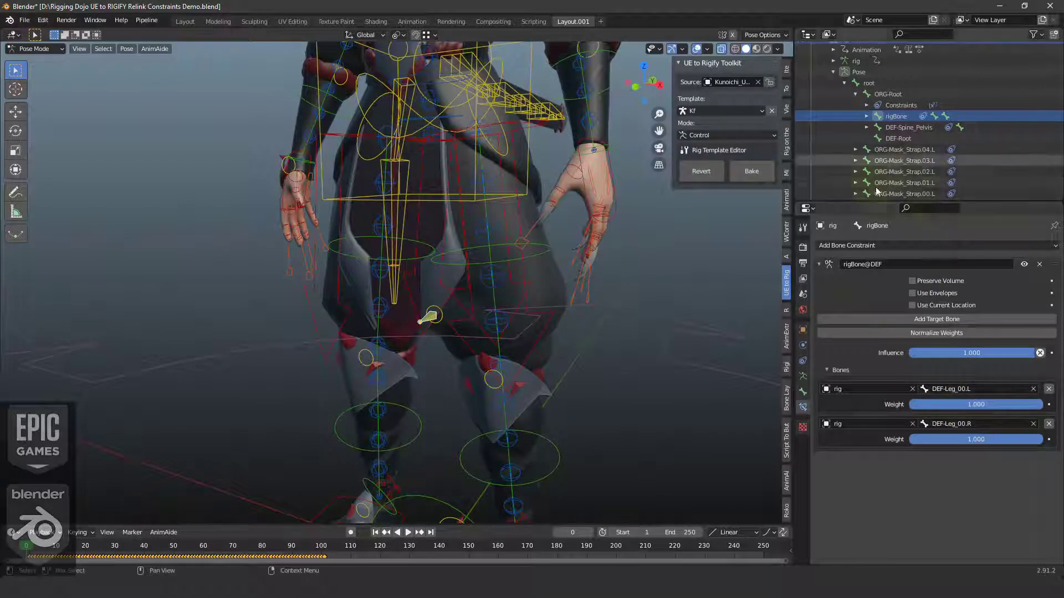
scroll(891, 133, up, 5)
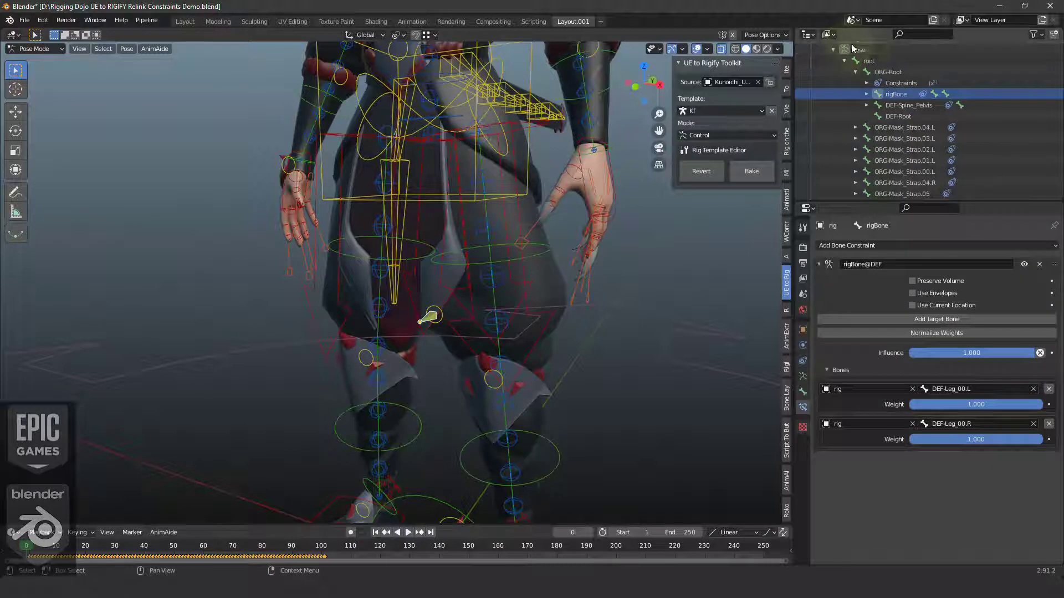
scroll(897, 124, down, 5)
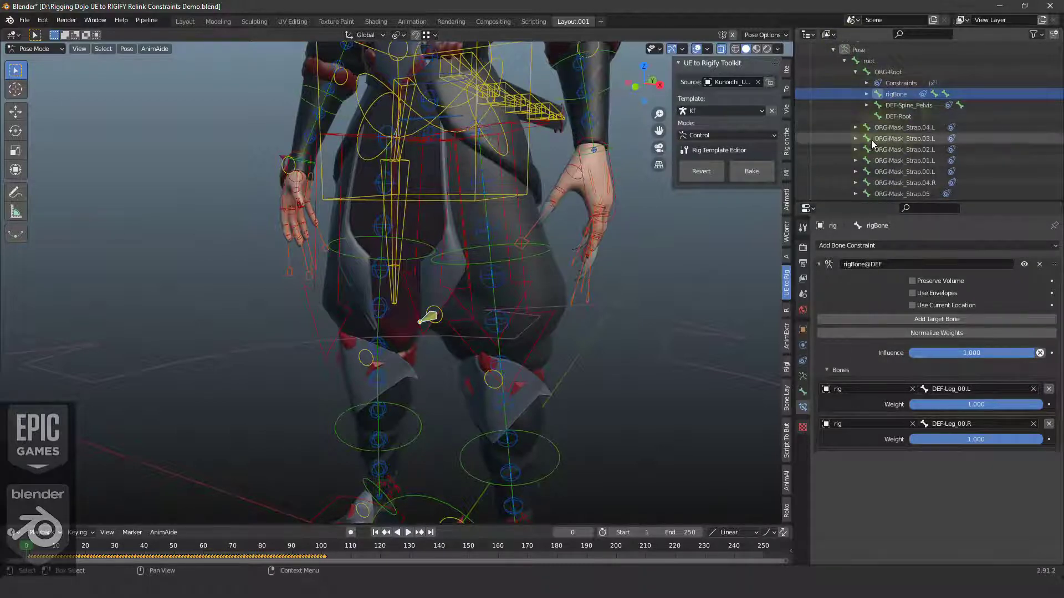
scroll(909, 111, down, 2)
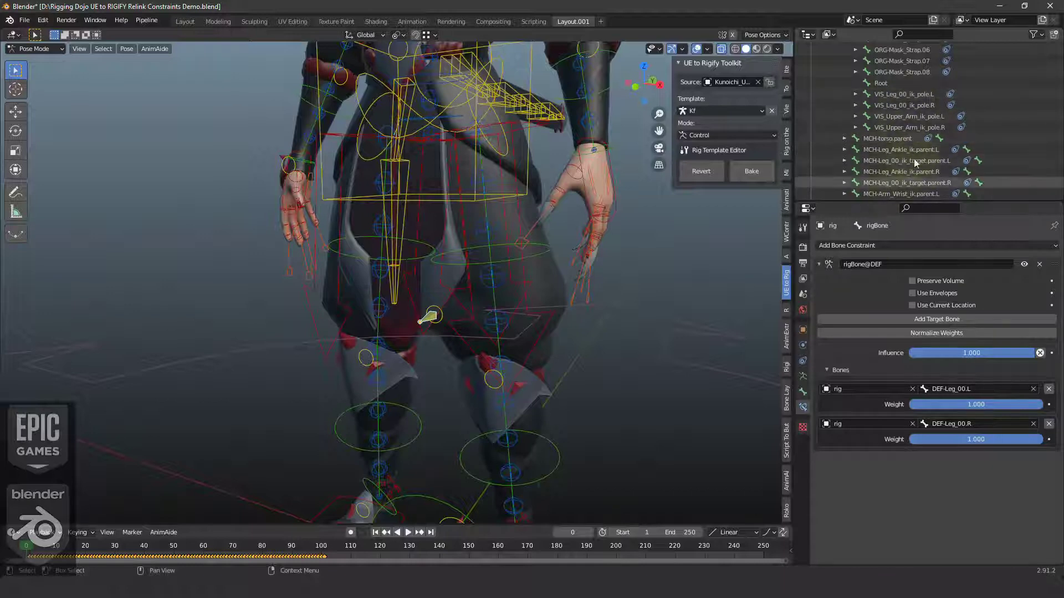
- Rotate the left FK leg control Leg_00_fk.L outward to W 0.962, Z -0.267
click(547, 246)
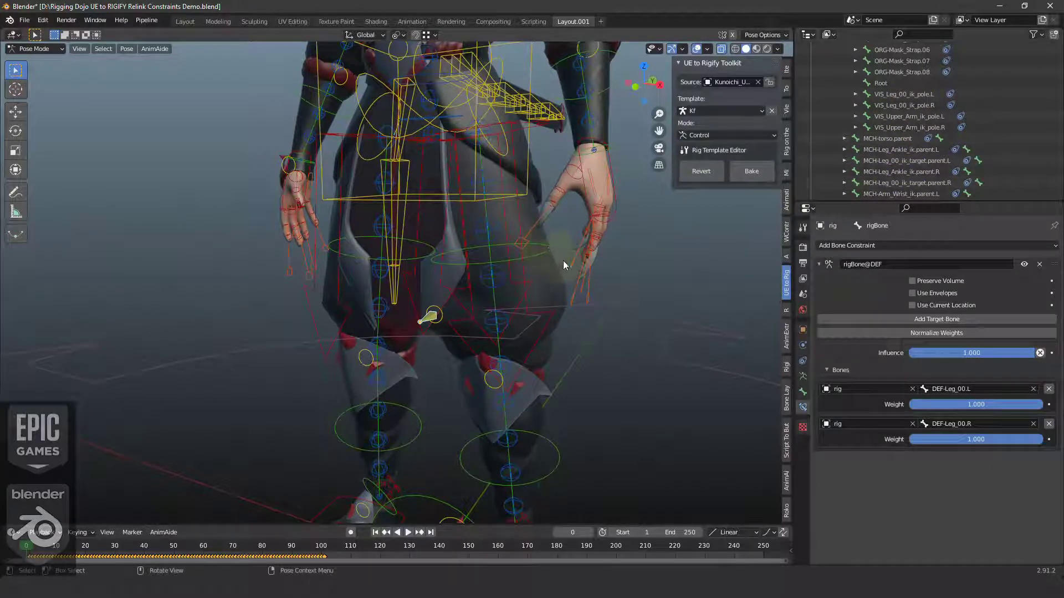
key(r)
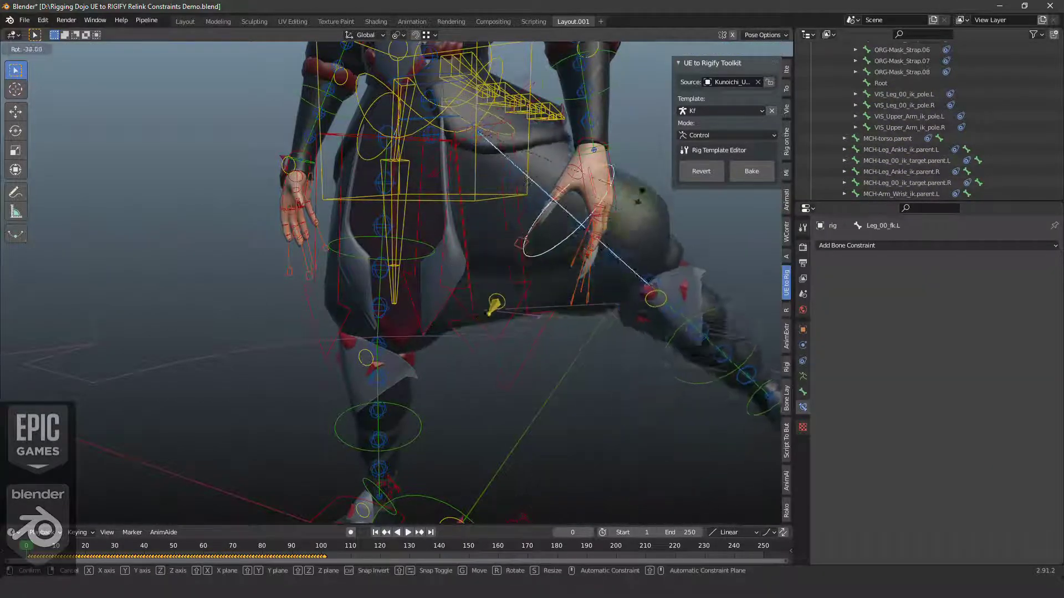
click(626, 332)
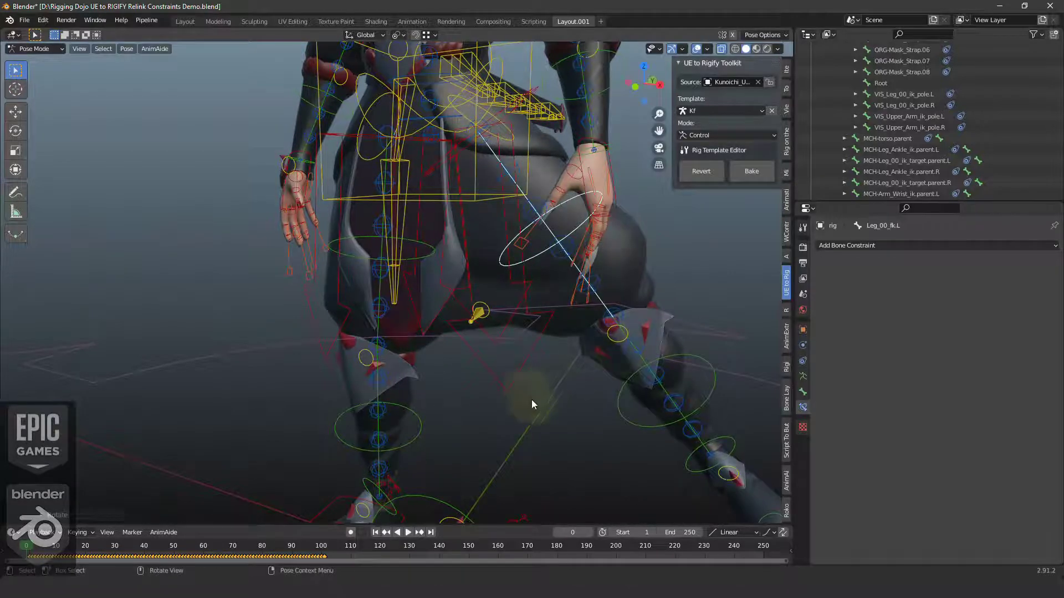
middle_drag(530, 400, 434, 355)
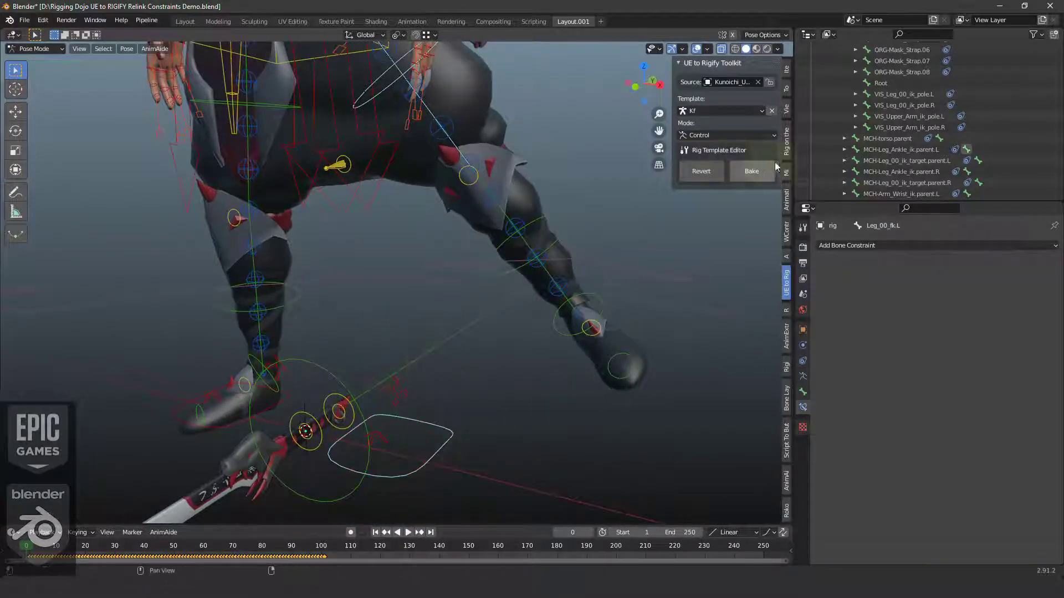
click(786, 69)
key(g)
right_click(683, 195)
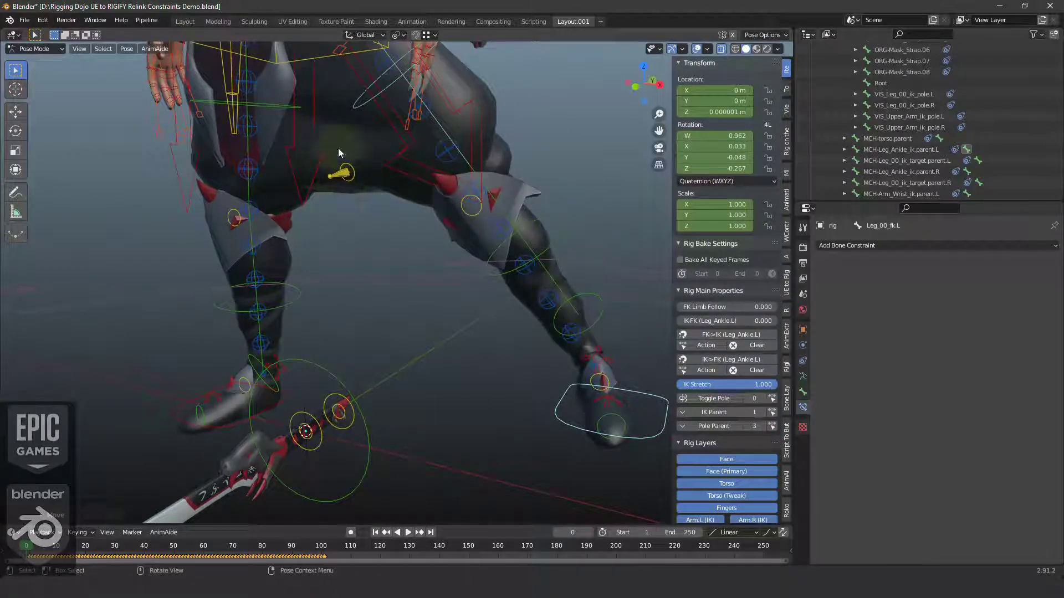
- Select rigBone at the pelvis and view its bone properties
middle_drag(339, 299, 430, 314)
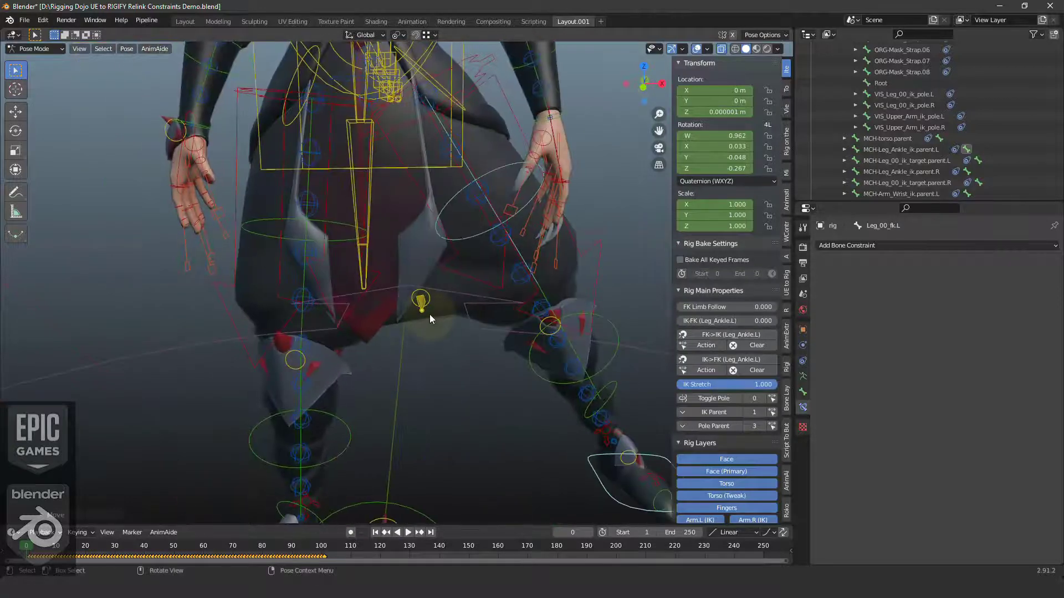
scroll(474, 380, down, 2)
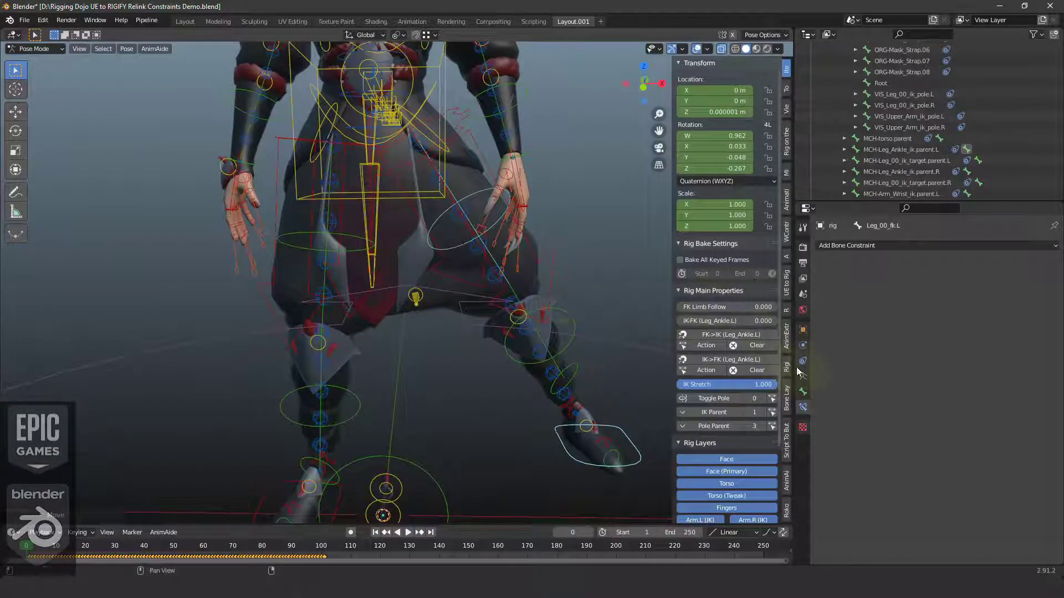
click(415, 298)
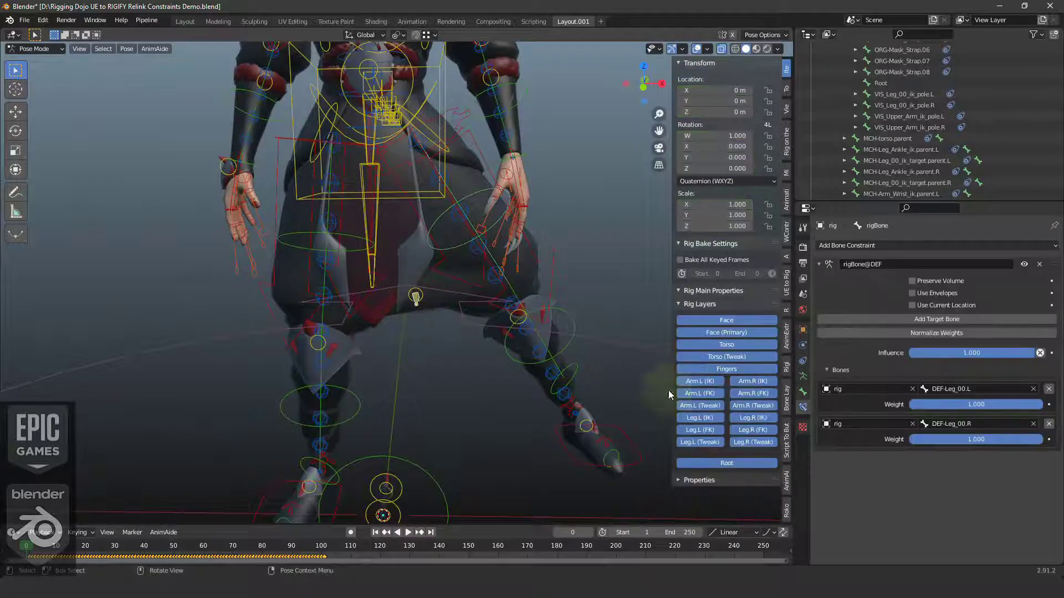
click(802, 392)
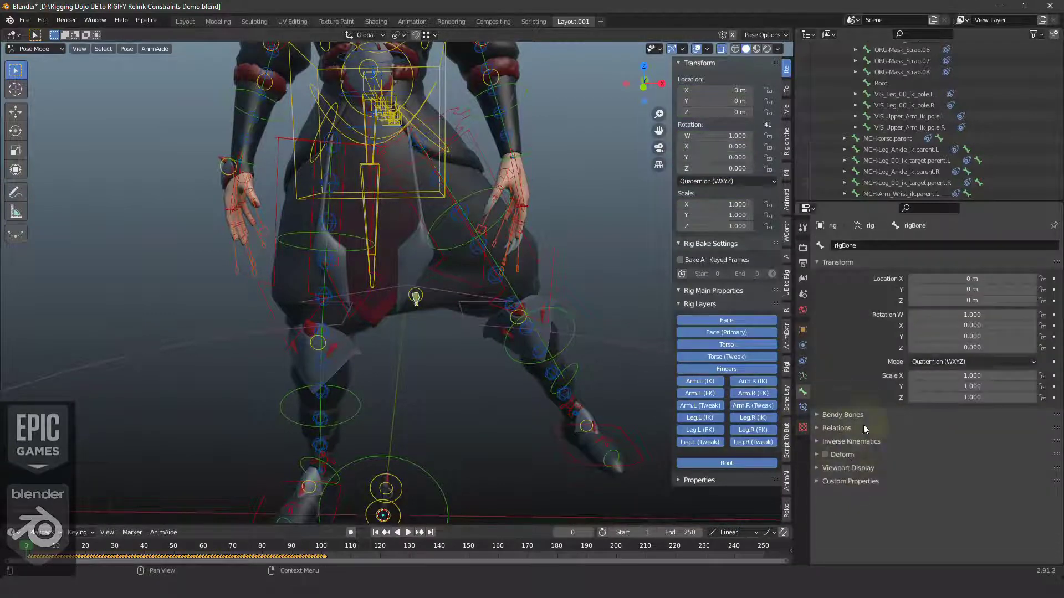
- Switch the rig to Object Mode and orbit around the character to check the swung left leg
click(60, 48)
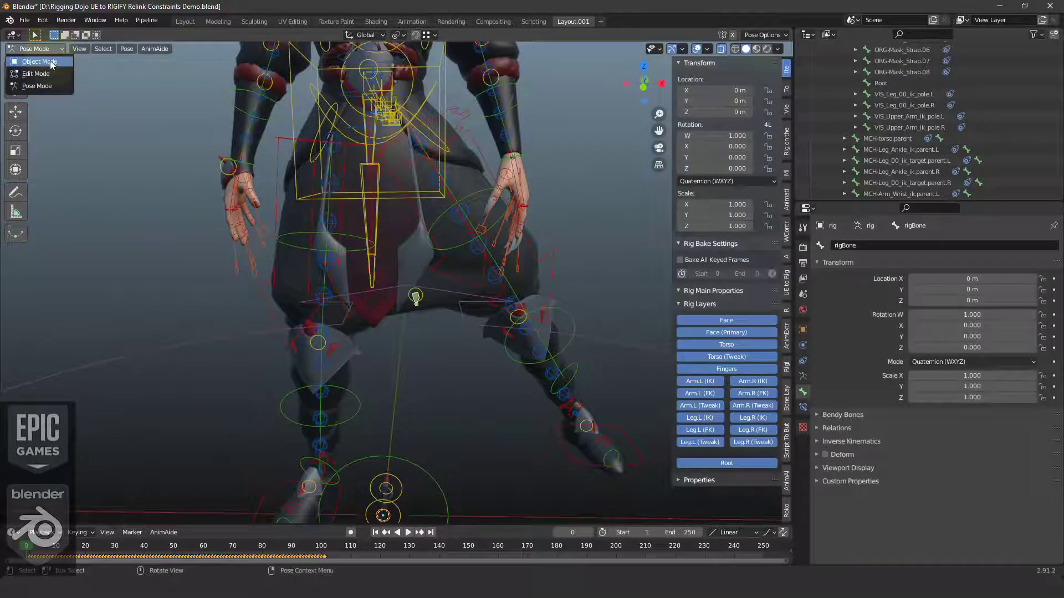
click(51, 61)
mouse_move(610, 344)
middle_down()
mouse_move(422, 302)
mouse_move(458, 310)
mouse_move(438, 271)
mouse_move(451, 219)
middle_up()
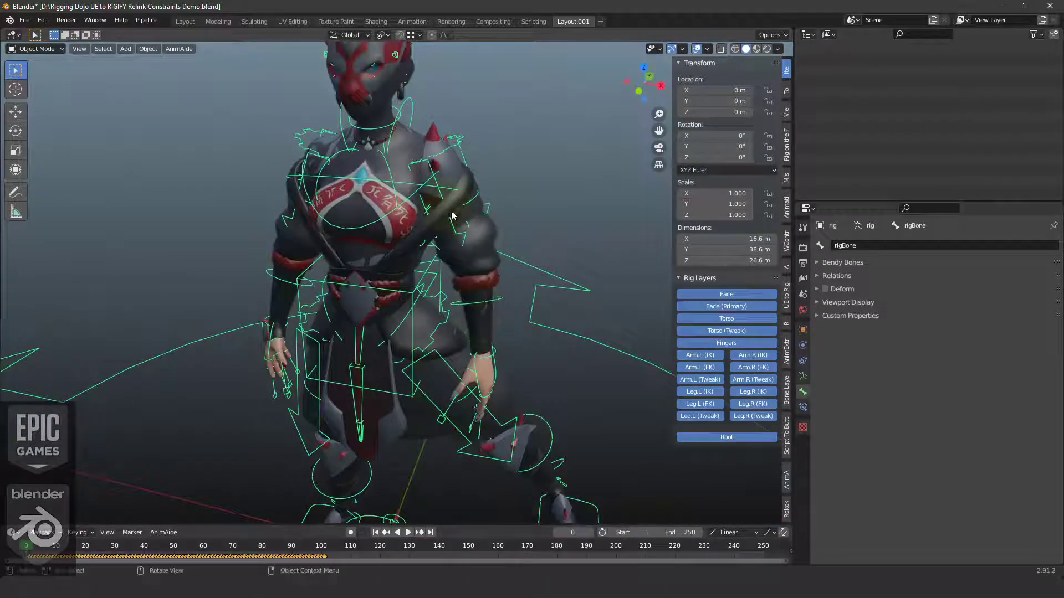
middle_drag(433, 141, 333, 165)
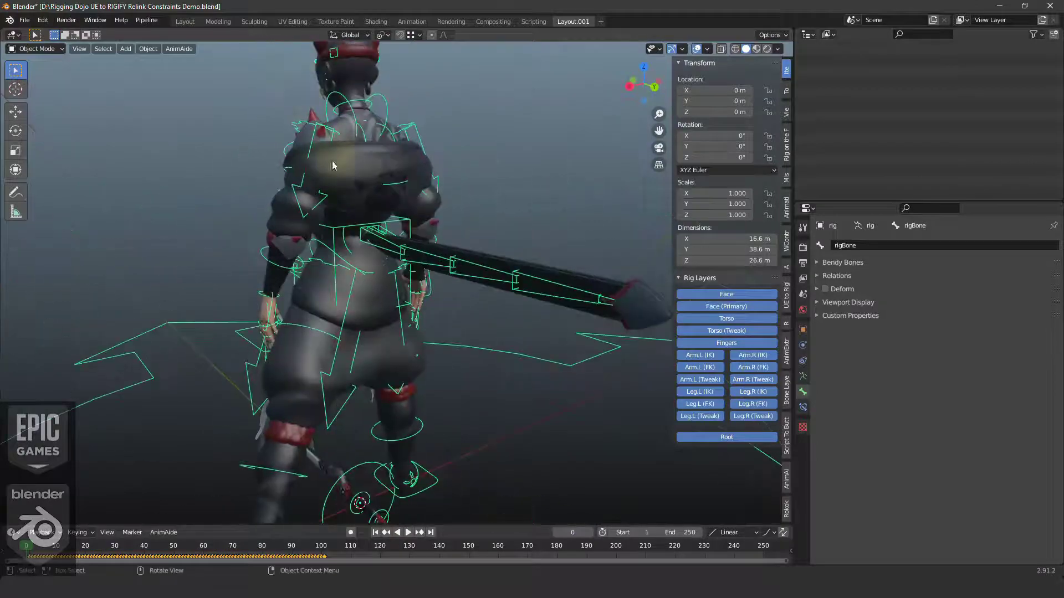
middle_drag(391, 274, 415, 237)
middle_drag(368, 197, 314, 176)
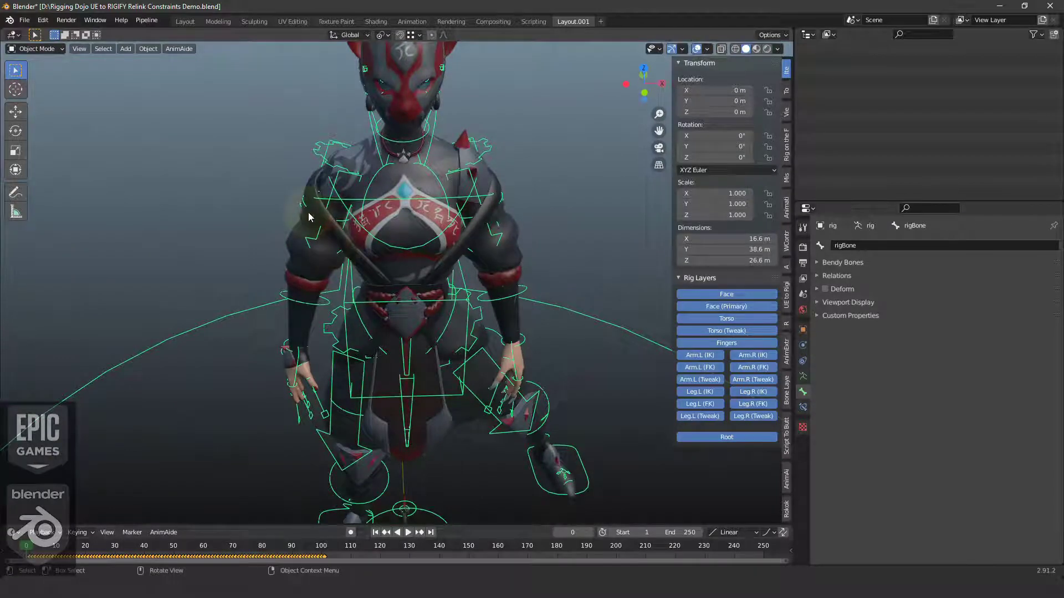
middle_drag(438, 322, 397, 204)
scroll(422, 222, down, 4)
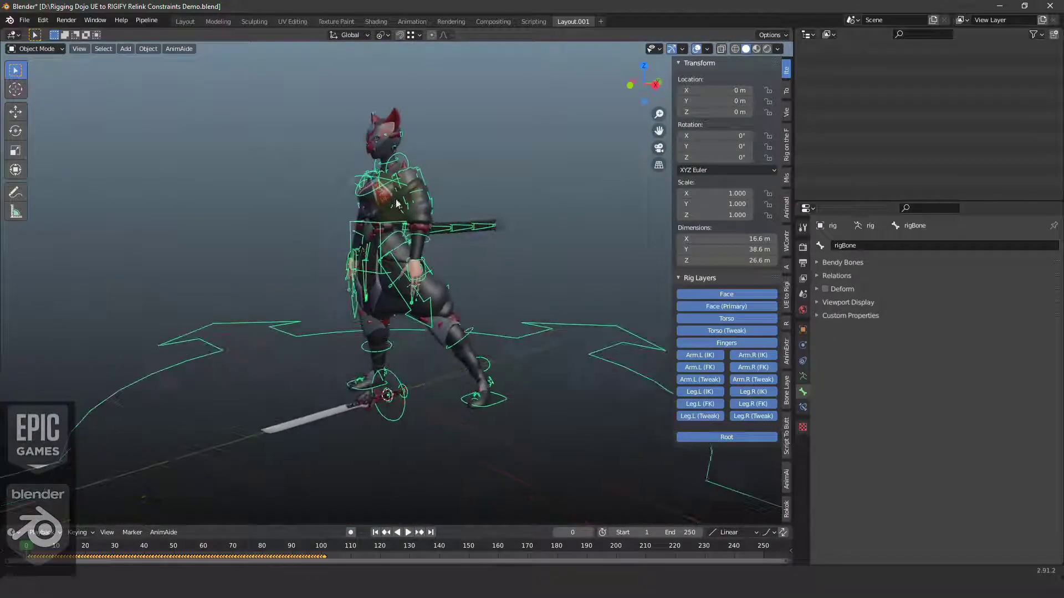